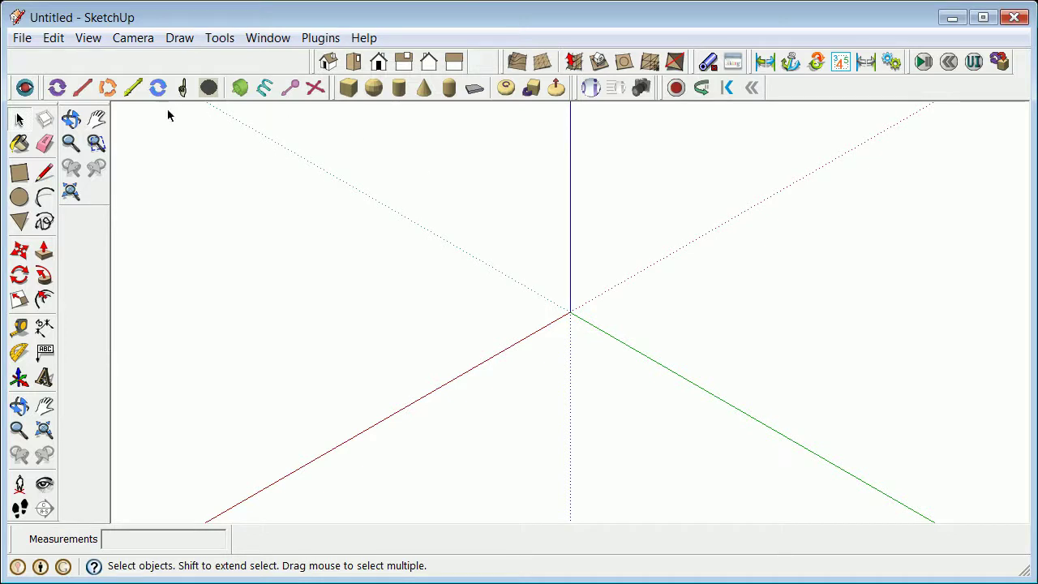
Step: Start a file import, browse to the user's Documents folder on the C: drive, and sort its contents by modification date, newest first
{"action": "left_click", "coordinate": [25, 38]}
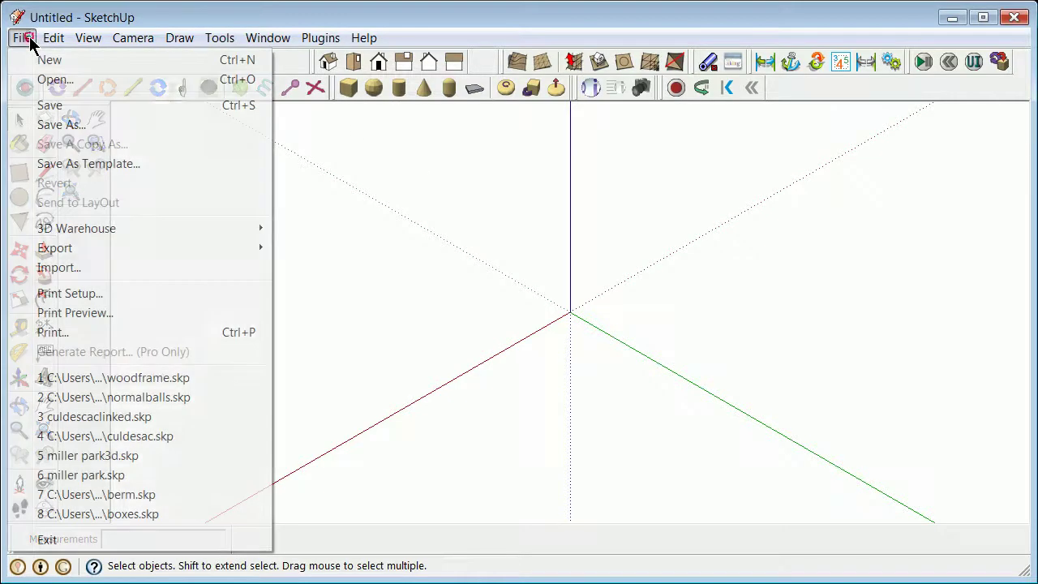
{"action": "left_click", "coordinate": [99, 268]}
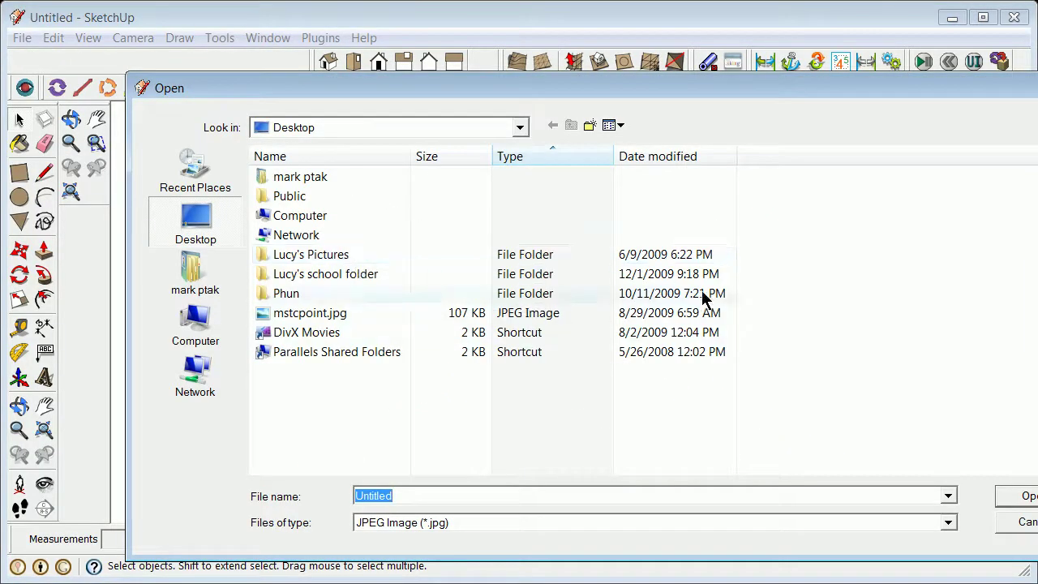
{"action": "left_click", "coordinate": [519, 128]}
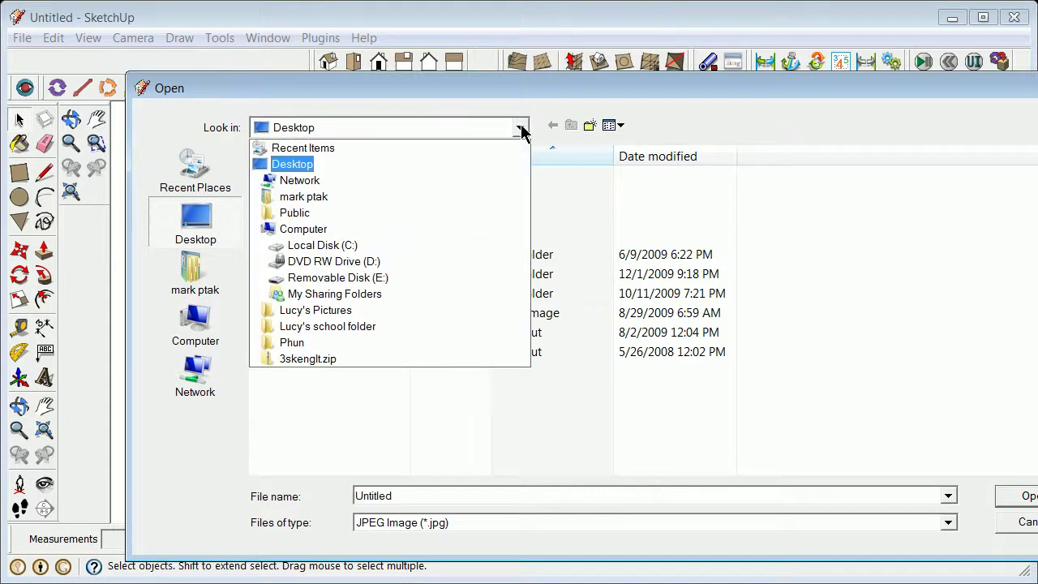
{"action": "left_click", "coordinate": [338, 246]}
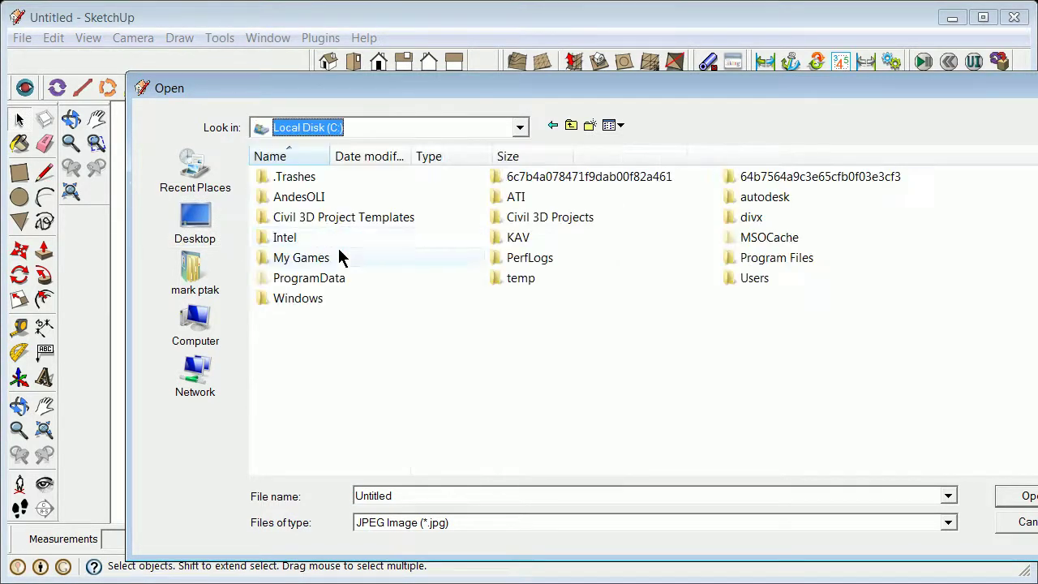
{"action": "double_click", "coordinate": [736, 277]}
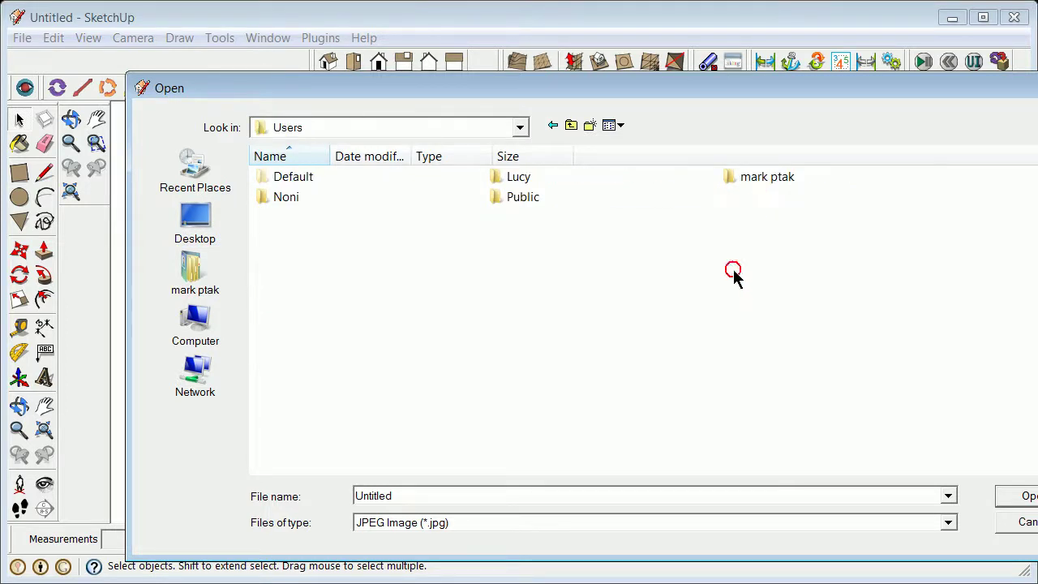
{"action": "left_click", "coordinate": [736, 179]}
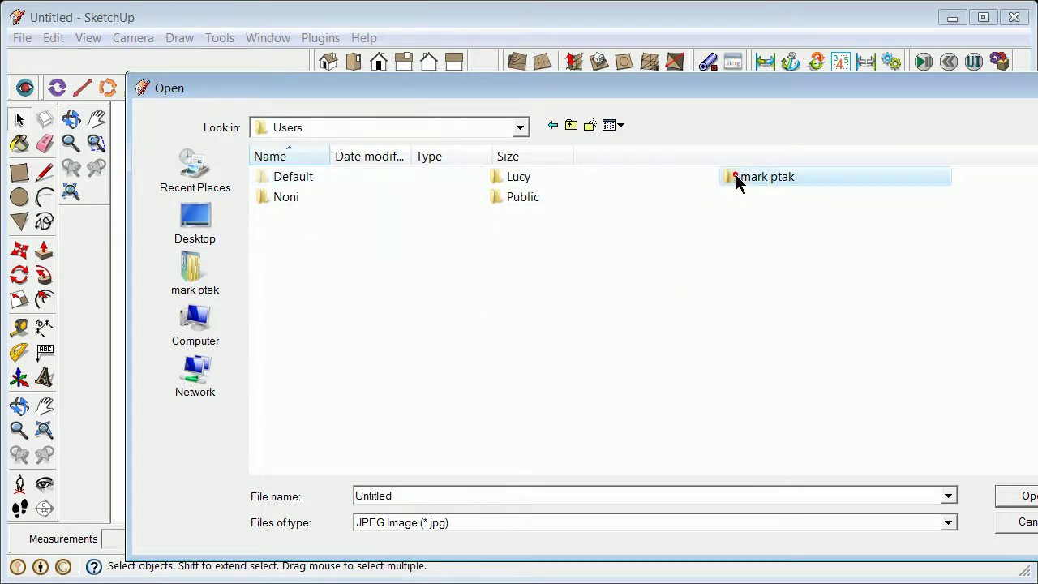
{"action": "double_click", "coordinate": [736, 179]}
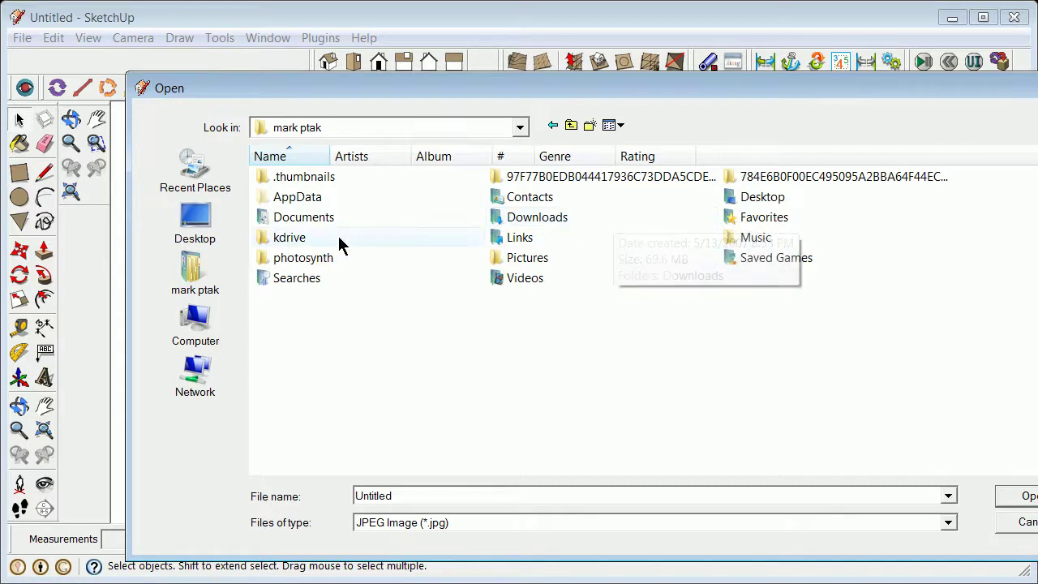
{"action": "double_click", "coordinate": [308, 216]}
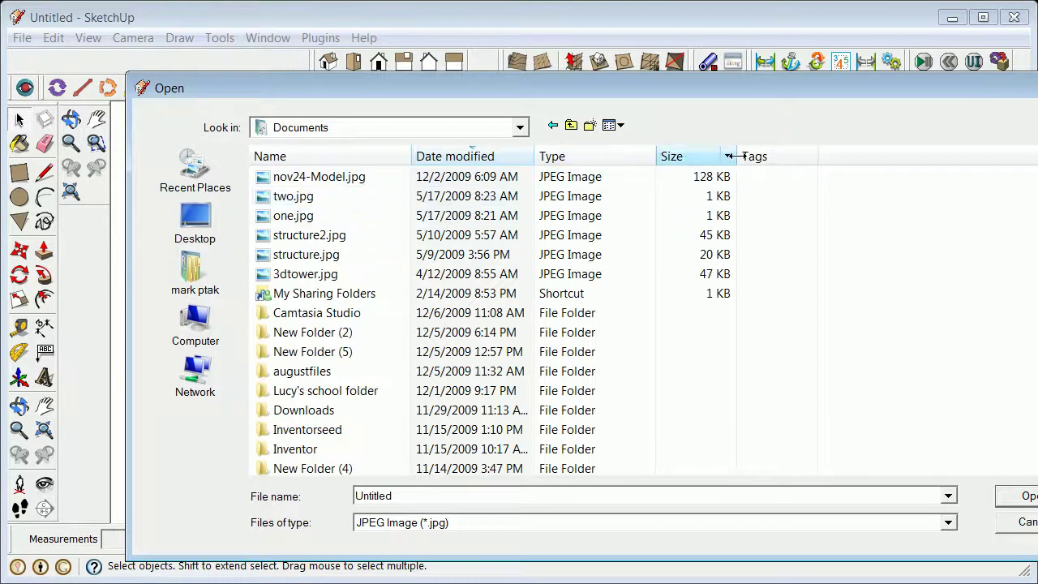
{"action": "left_click", "coordinate": [492, 157]}
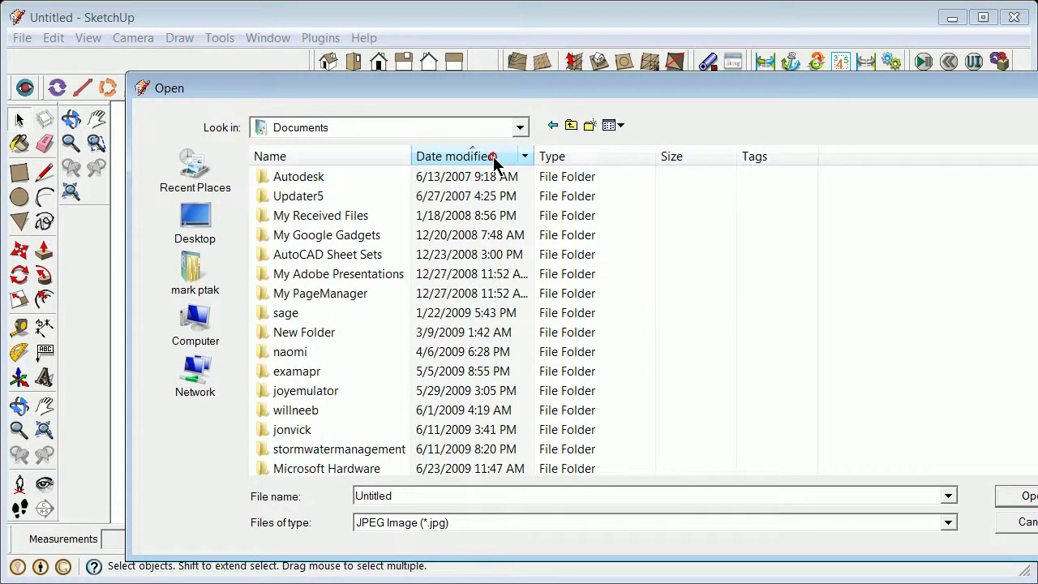
{"action": "left_click", "coordinate": [493, 158]}
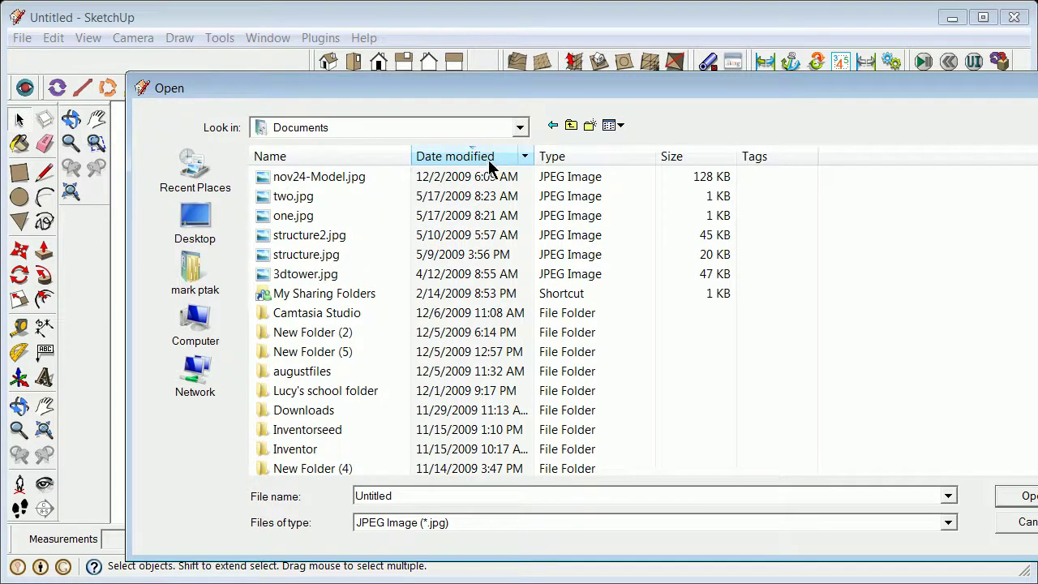
Step: Import goldenrectangleplay.dwg using the AutoCAD Files (*.dwg, *.dxf) type and dismiss the import results
{"action": "left_click", "coordinate": [948, 523]}
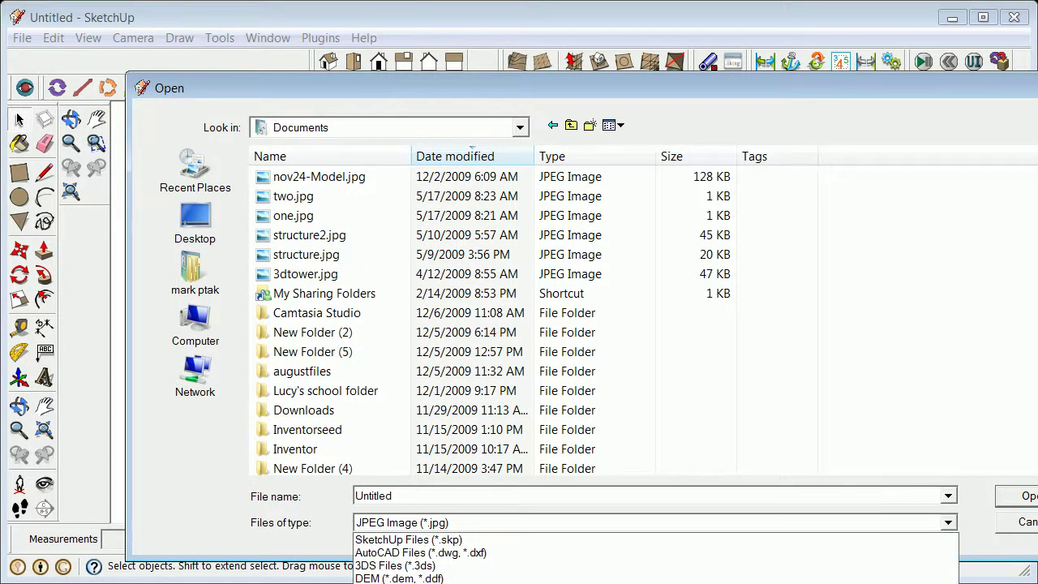
{"action": "left_click", "coordinate": [503, 560]}
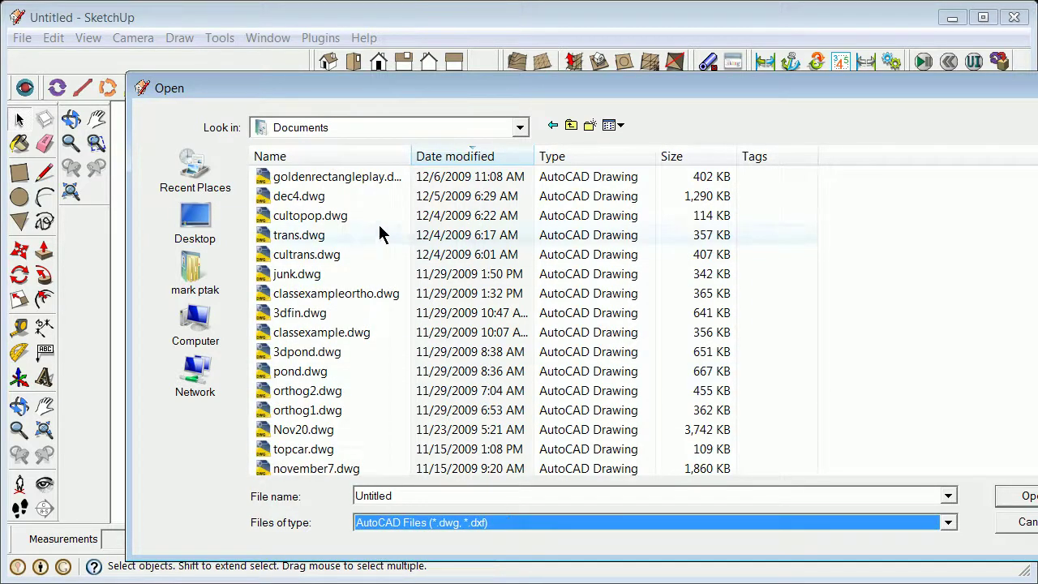
{"action": "left_click", "coordinate": [322, 182]}
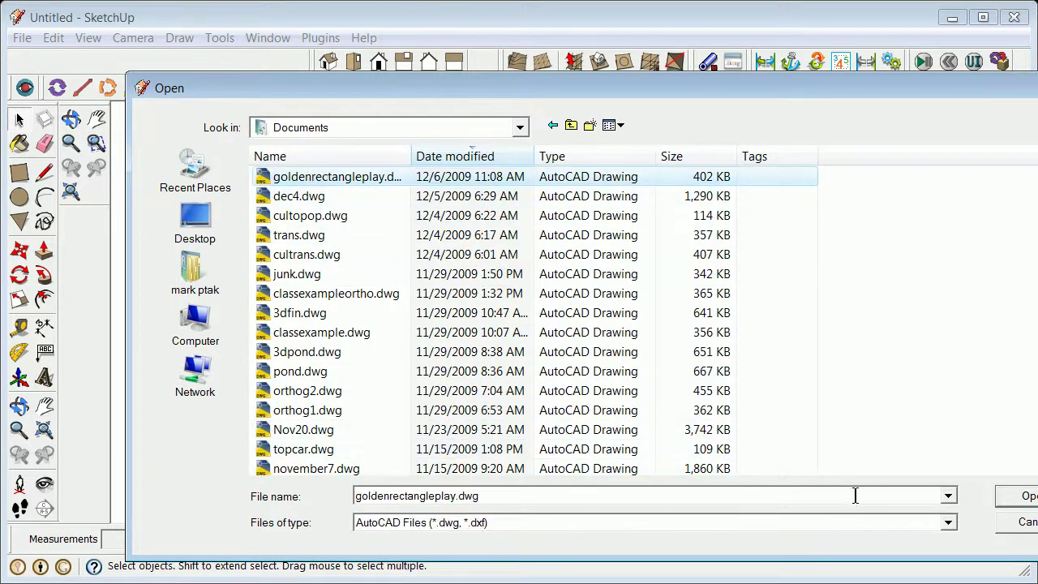
{"action": "left_click", "coordinate": [1023, 497]}
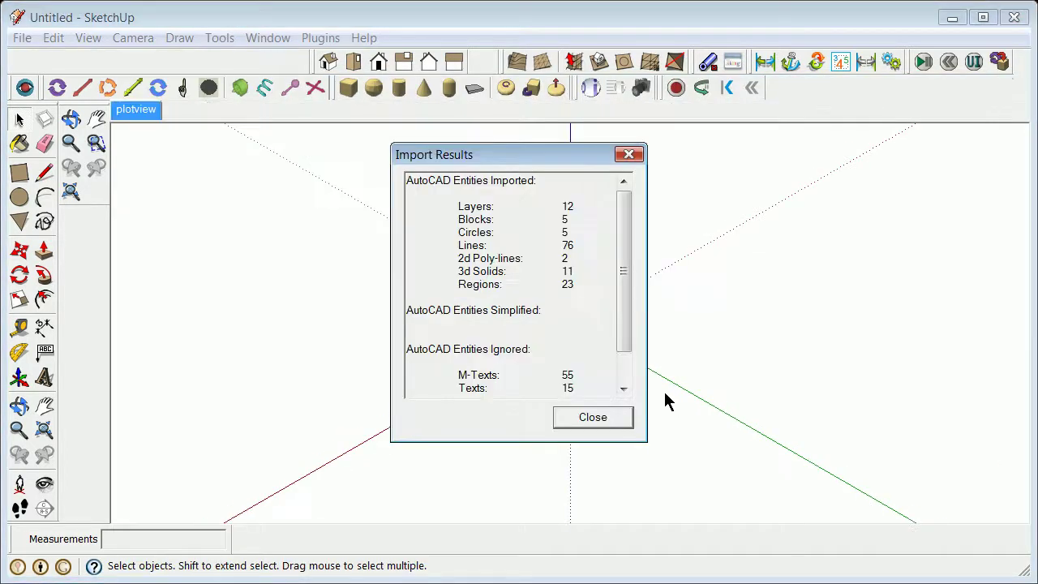
{"action": "left_click", "coordinate": [615, 424]}
Step: Examine the imported solids up close, selecting the brown, green, white cylindrical and teal ones in turn to check their grouping
{"action": "scroll", "coordinate": [578, 327], "scroll_direction": "up", "scroll_amount": 10}
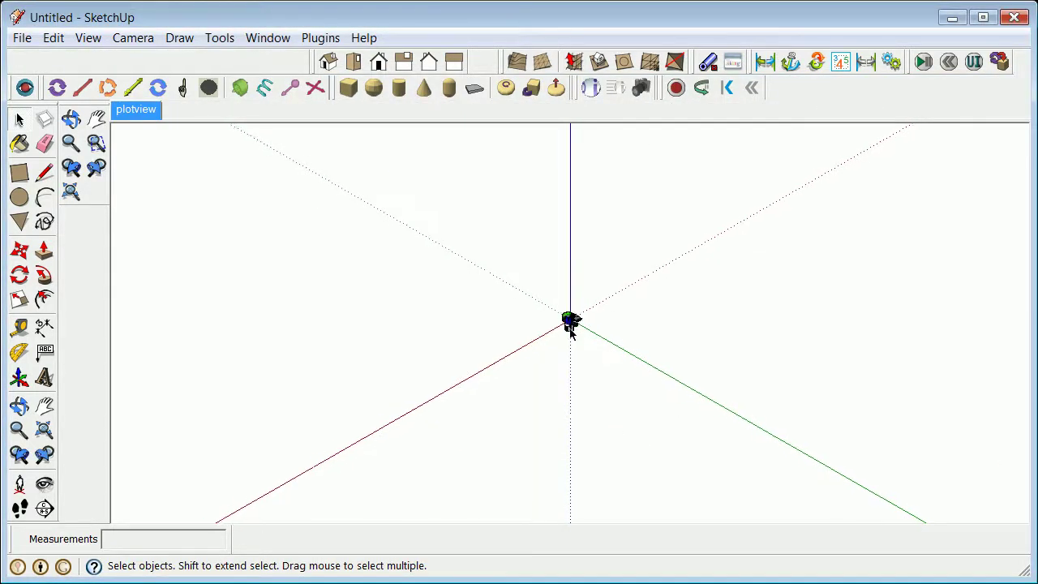
{"action": "scroll", "coordinate": [577, 326], "scroll_direction": "up", "scroll_amount": 5}
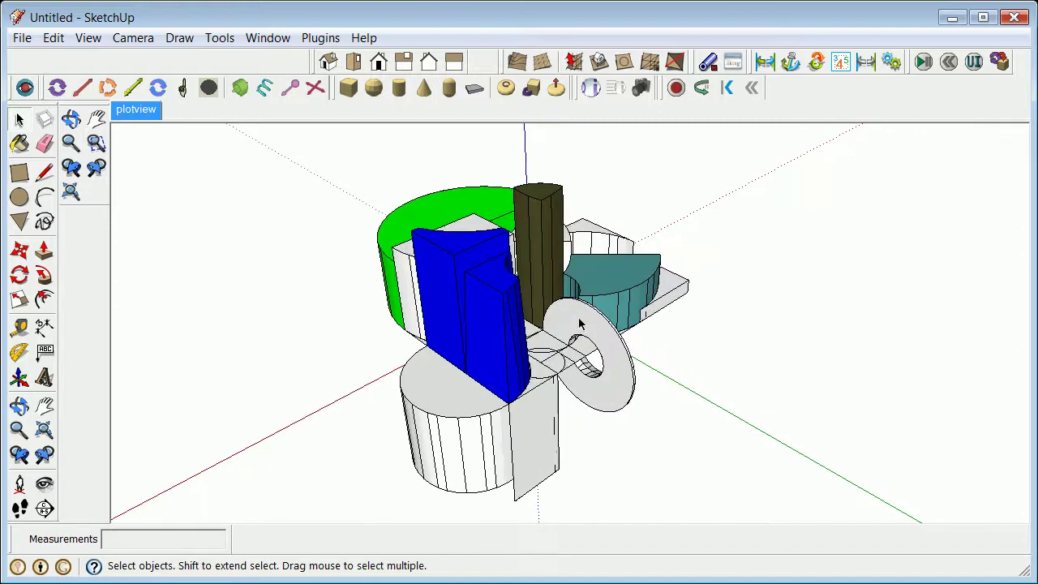
{"action": "scroll", "coordinate": [577, 326], "scroll_direction": "down", "scroll_amount": 2}
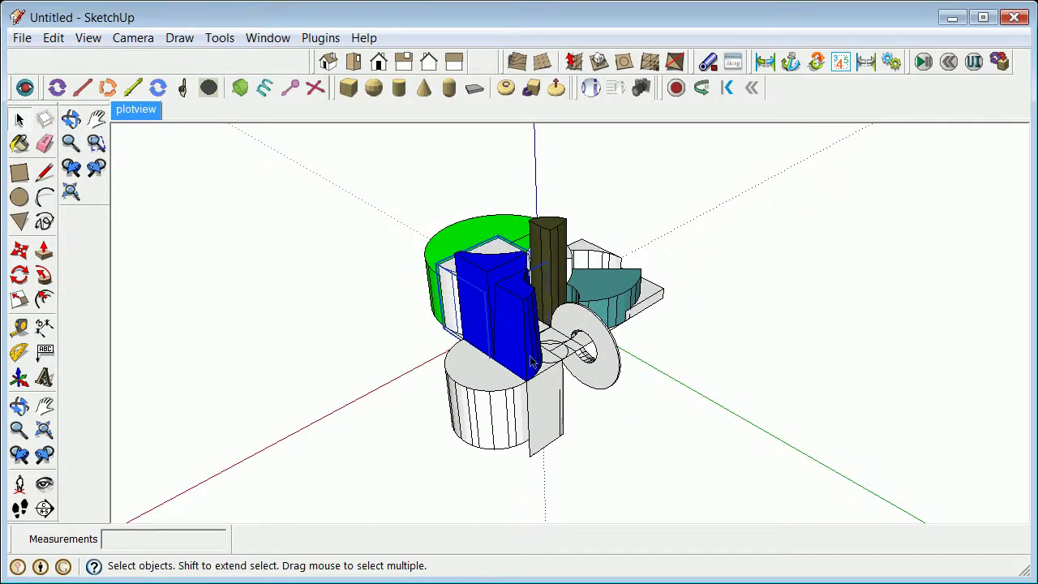
{"action": "left_click", "coordinate": [606, 308]}
{"action": "left_click", "coordinate": [539, 241]}
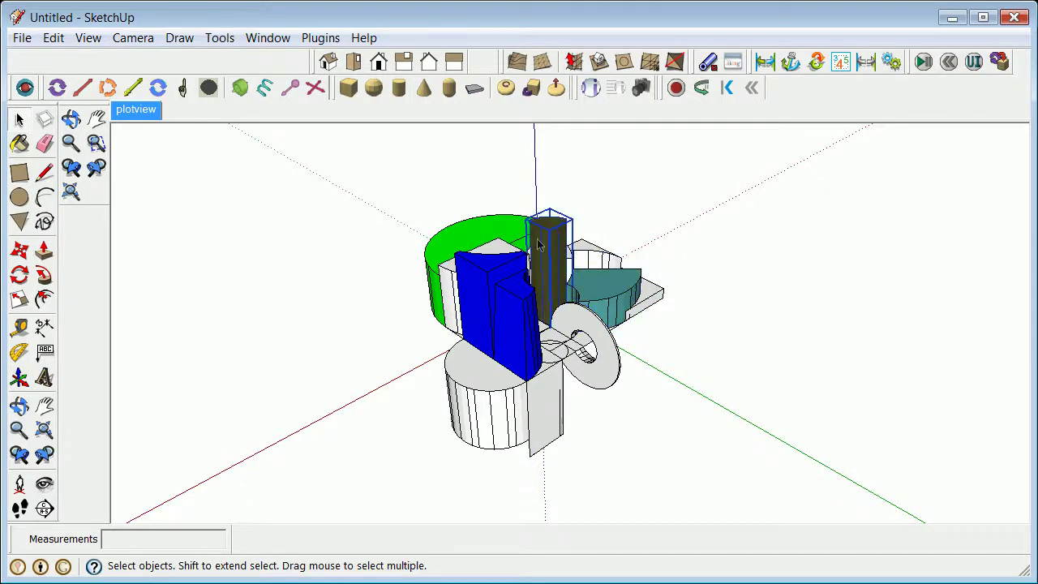
{"action": "left_click", "coordinate": [454, 241]}
{"action": "left_click", "coordinate": [505, 399]}
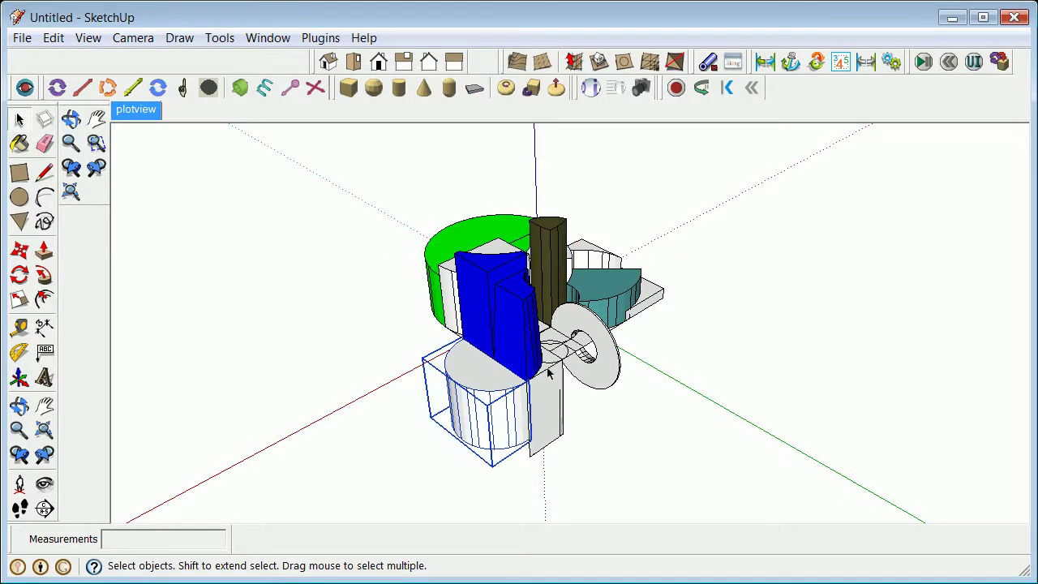
{"action": "left_click", "coordinate": [606, 293]}
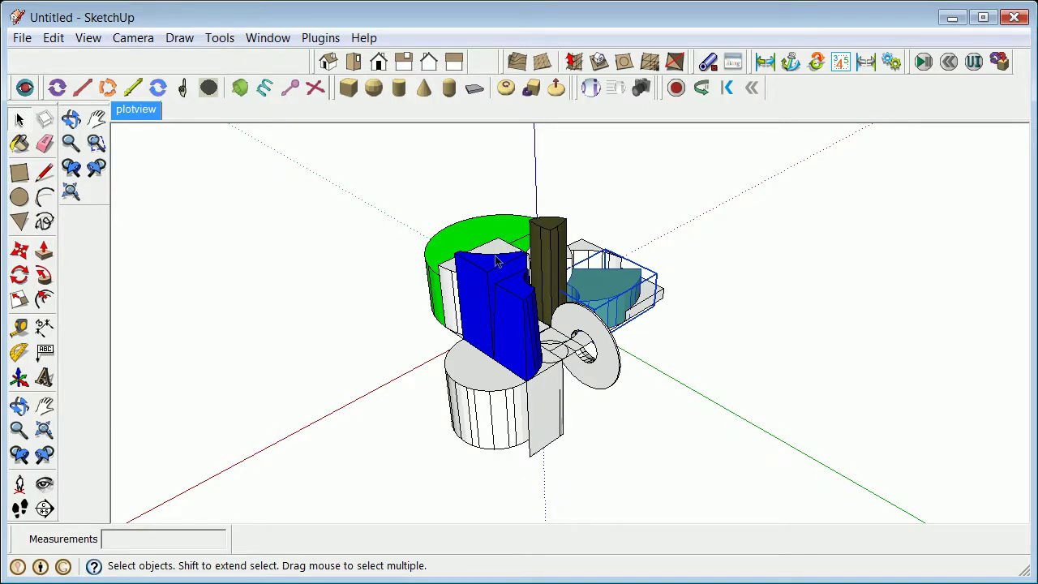
Step: Save the model in the Documents folder as goldenrectangleplay, in the SketchUp Models (*.skp) format
{"action": "left_click", "coordinate": [22, 37]}
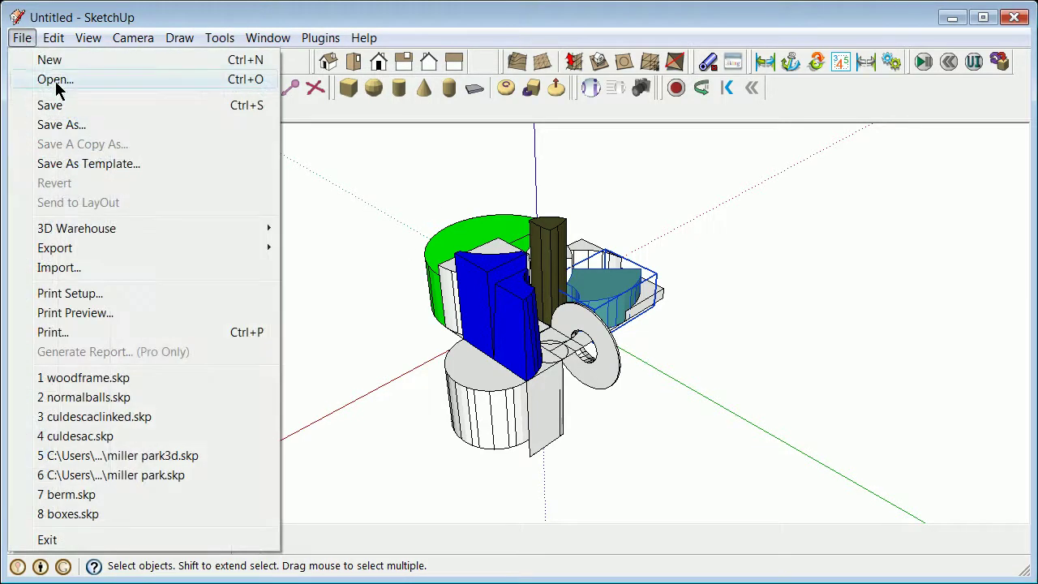
{"action": "left_click", "coordinate": [85, 125]}
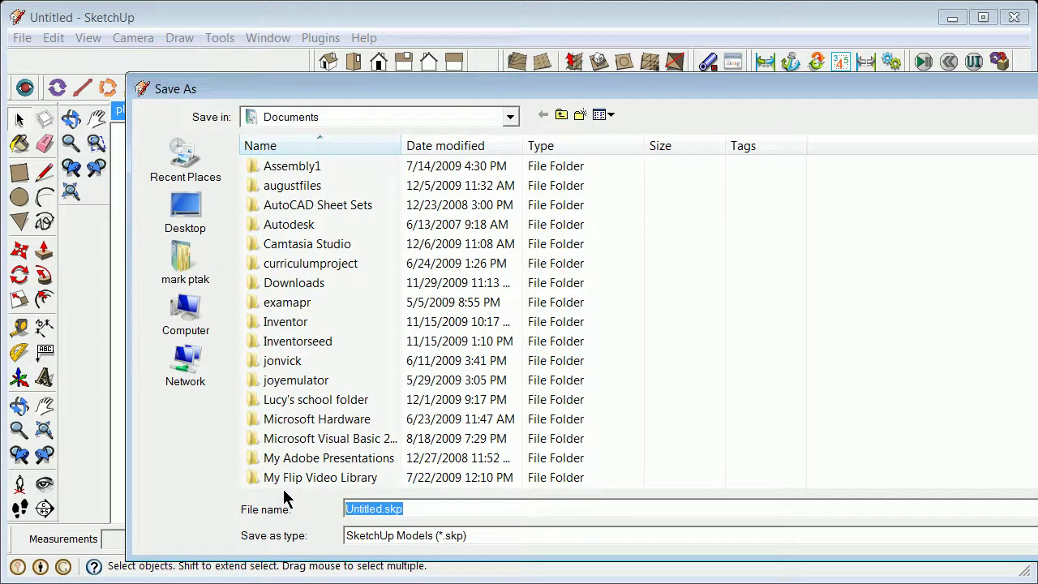
{"action": "type", "text": "go"}
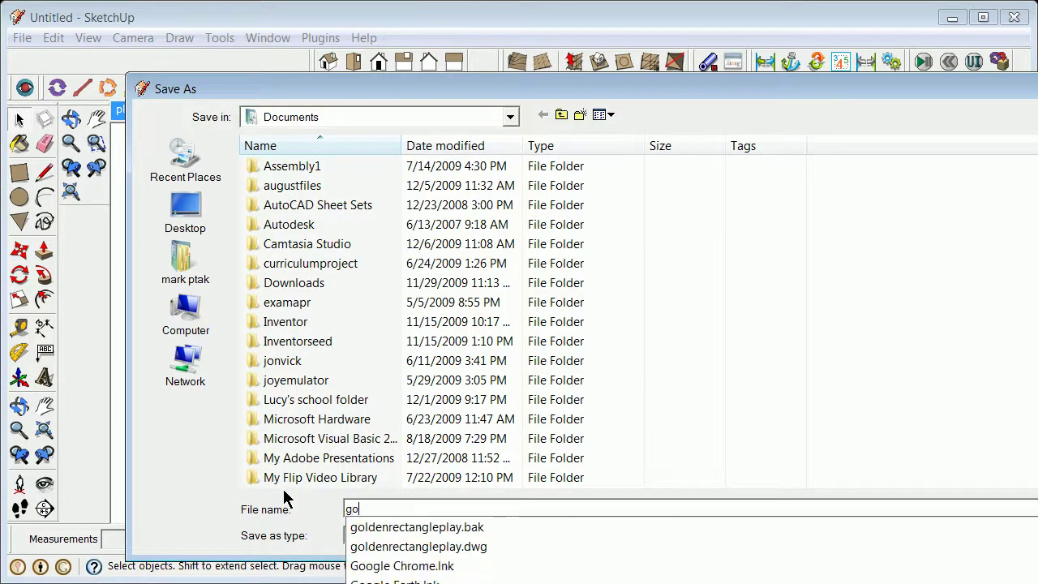
{"action": "type", "text": "lden"}
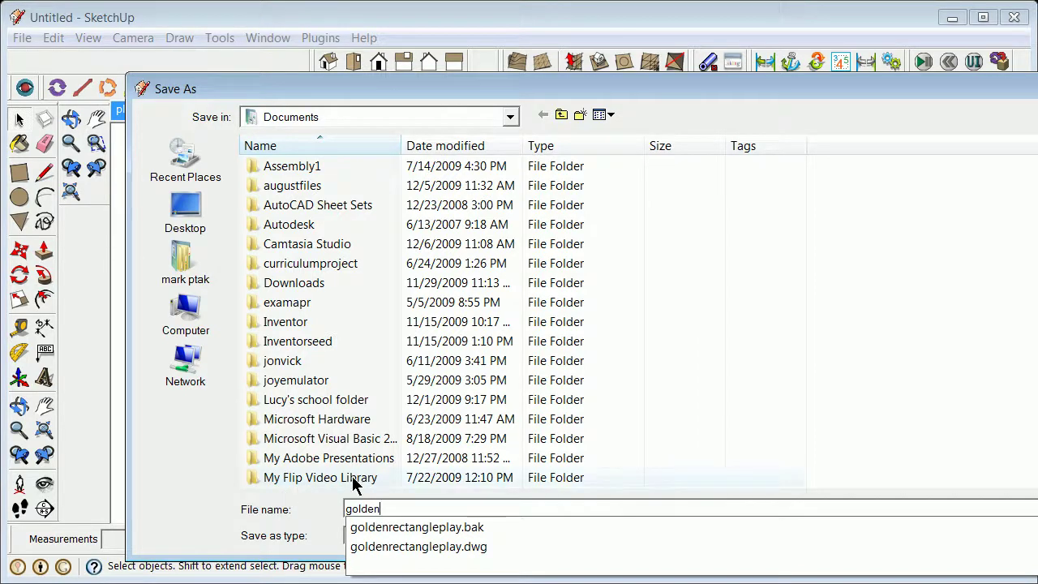
{"action": "left_click", "coordinate": [406, 527]}
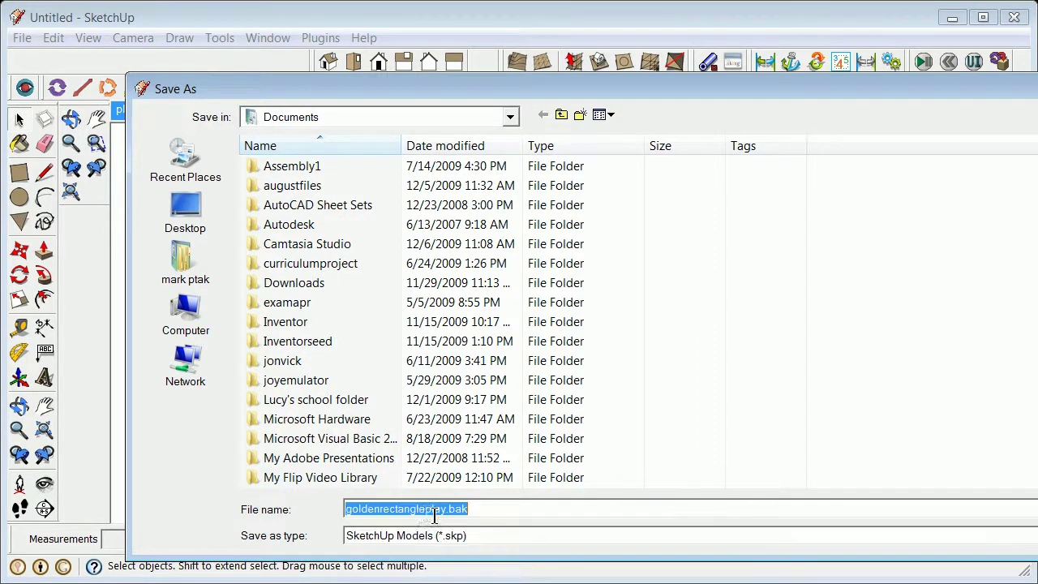
{"action": "left_click", "coordinate": [483, 509]}
{"action": "key", "text": "BackSpace"}
{"action": "key", "text": "BackSpace"}
{"action": "key", "text": "BackSpace"}
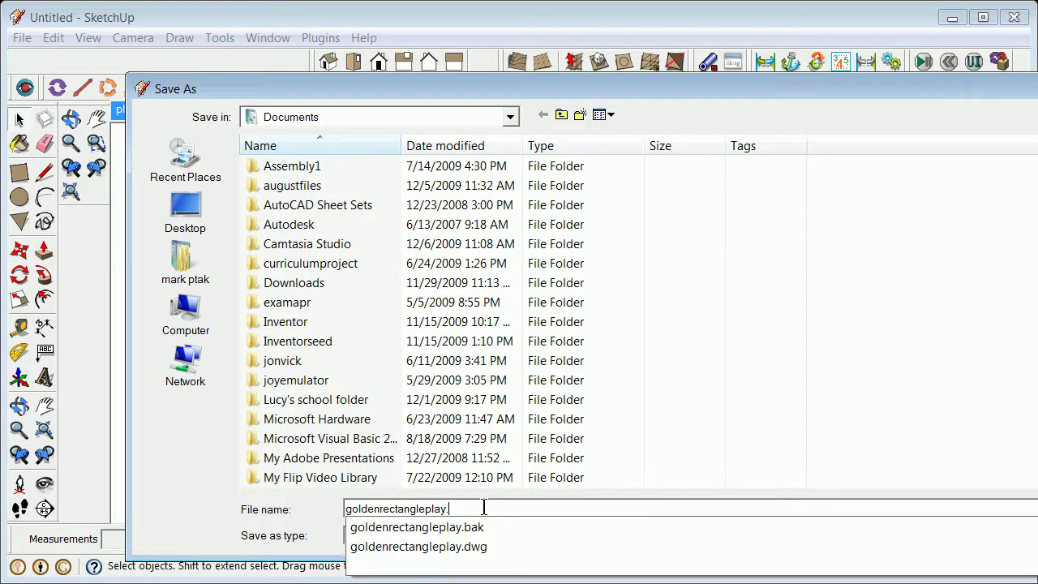
{"action": "key", "text": "BackSpace"}
{"action": "key", "text": "Down"}
{"action": "key", "text": "Down"}
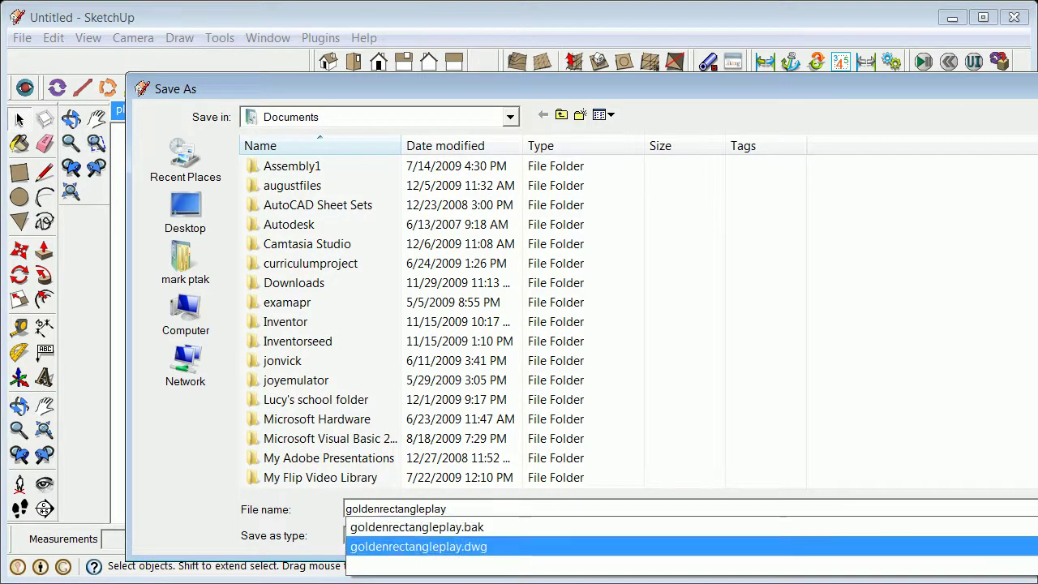
{"action": "key", "text": "Return"}
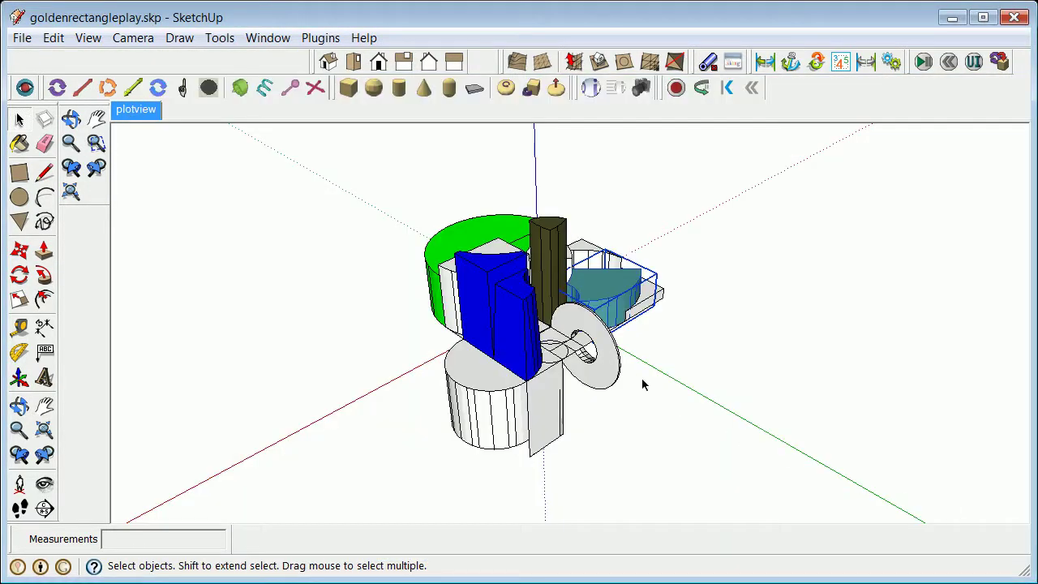
Step: Inspect the entity information of the green curved solid, then close it and clear the selection
{"action": "left_click", "coordinate": [479, 240]}
{"action": "right_click", "coordinate": [479, 241]}
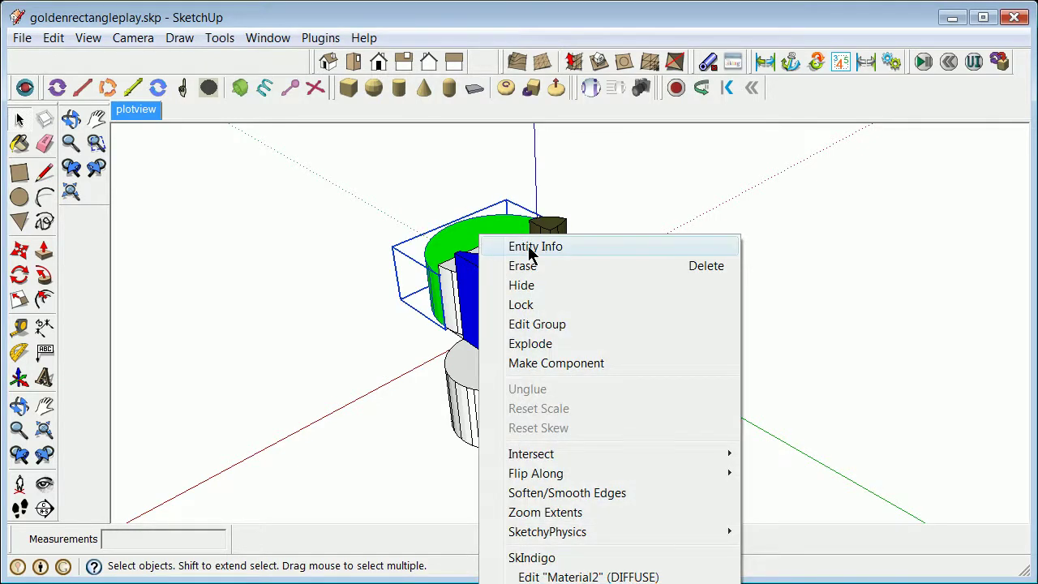
{"action": "left_click", "coordinate": [476, 245]}
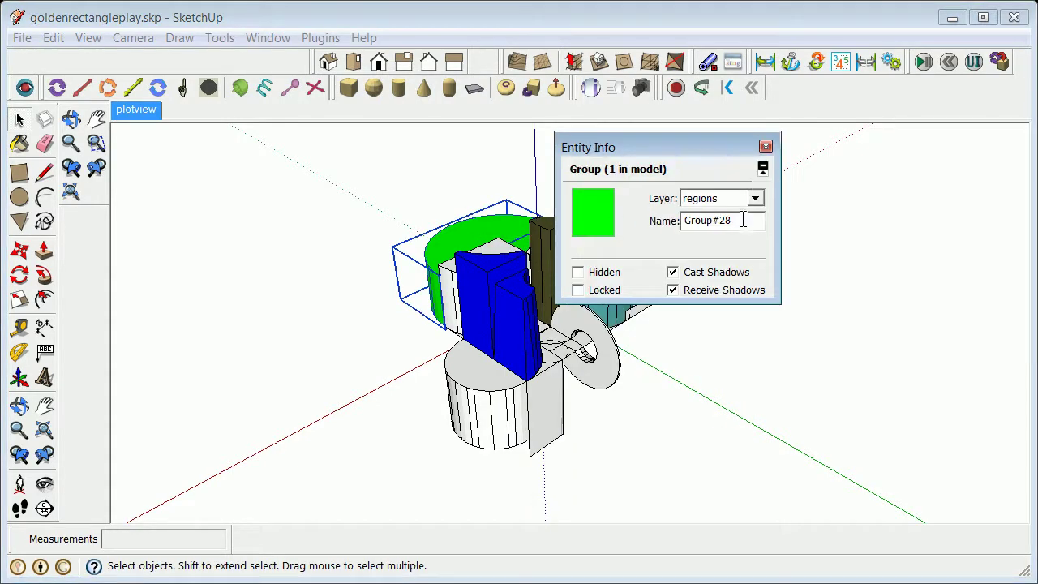
{"action": "left_click", "coordinate": [765, 147]}
{"action": "left_click", "coordinate": [730, 258]}
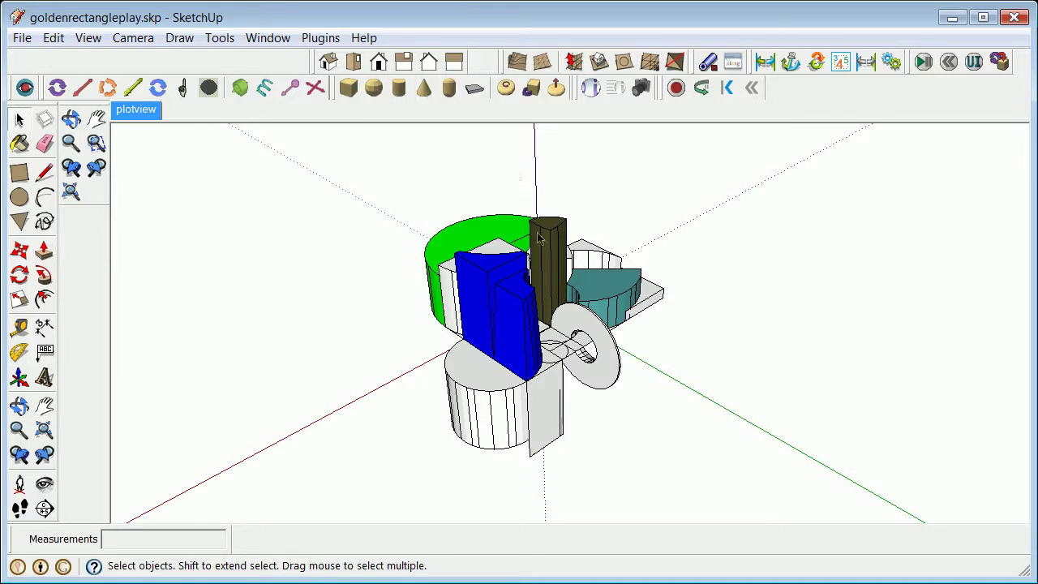
Step: Look through the SketchyPhysics shape options of the green curved solid without choosing one
{"action": "right_click", "coordinate": [468, 238]}
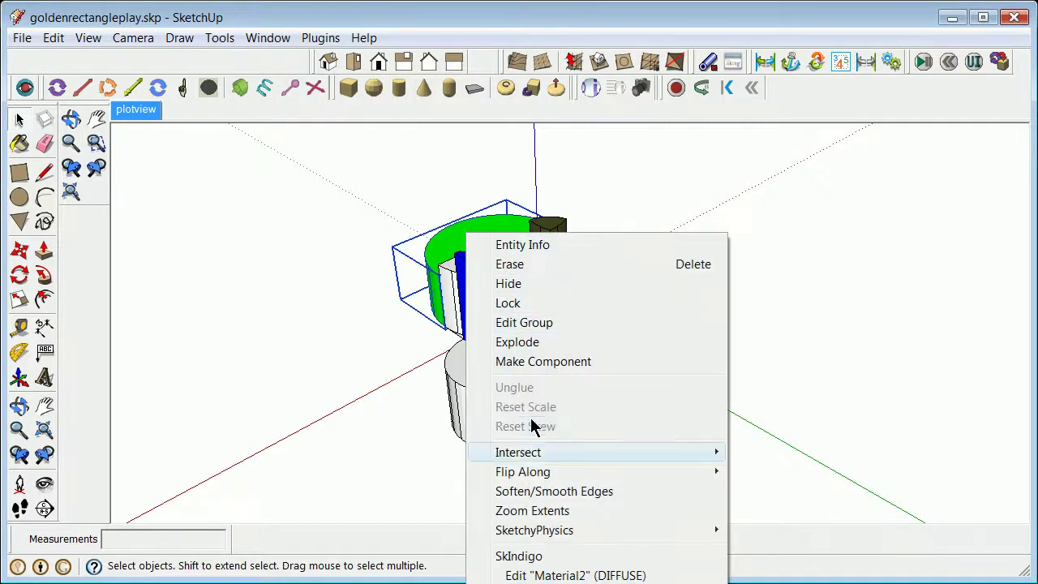
{"action": "mouse_move", "coordinate": [534, 533]}
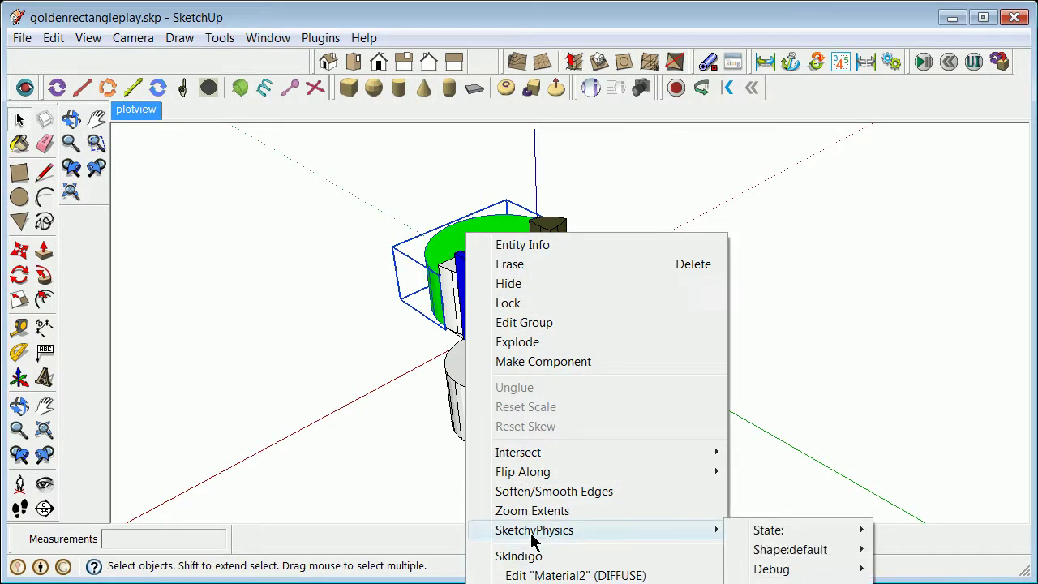
{"action": "mouse_move", "coordinate": [839, 551]}
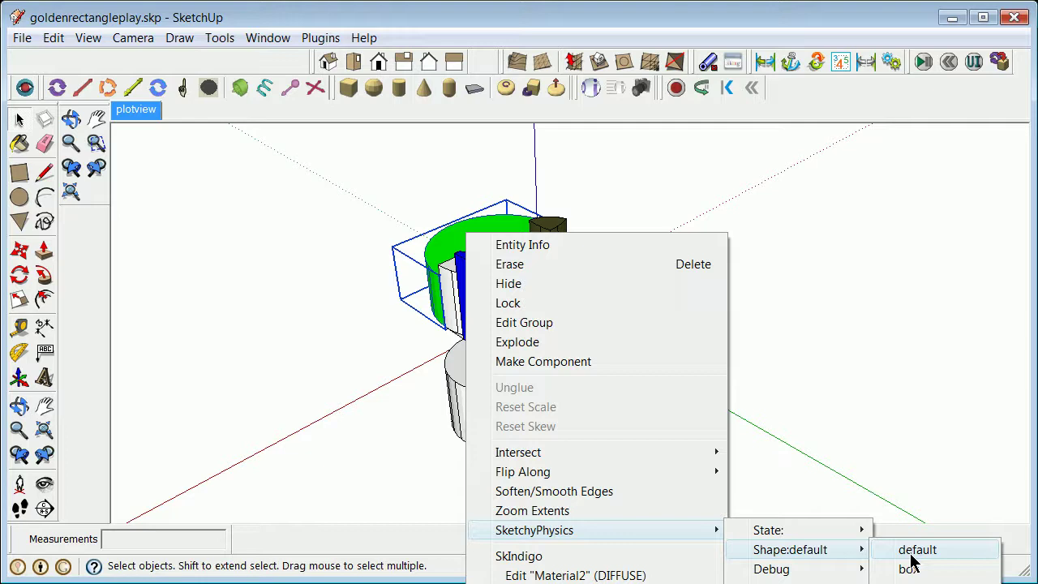
{"action": "left_click", "coordinate": [897, 389]}
Step: Check the SketchyPhysics group options available for all the solids together, then clear the selection
{"action": "left_click_drag", "start_coordinate": [347, 159], "coordinate": [739, 498]}
{"action": "right_click", "coordinate": [609, 289]}
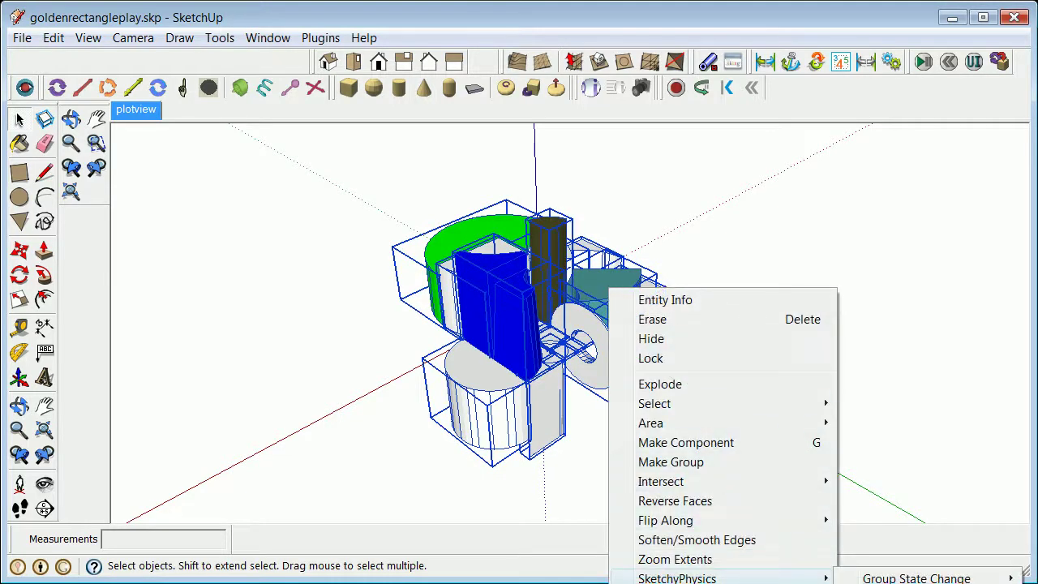
{"action": "key", "text": "Escape"}
{"action": "left_click", "coordinate": [742, 311]}
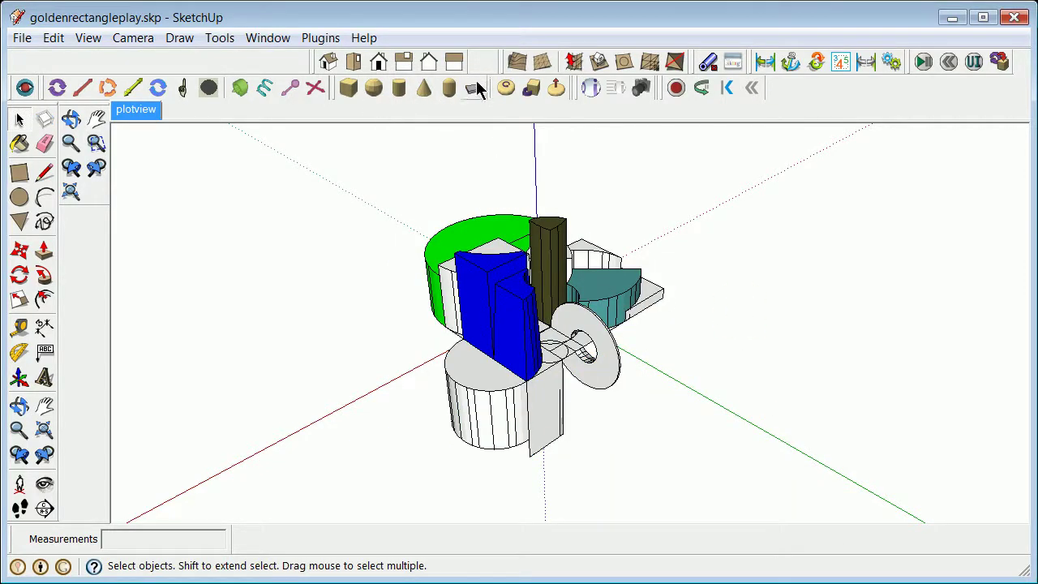
Step: Add a SketchyPhysics floor beneath the solids and save the model
{"action": "left_click", "coordinate": [475, 88]}
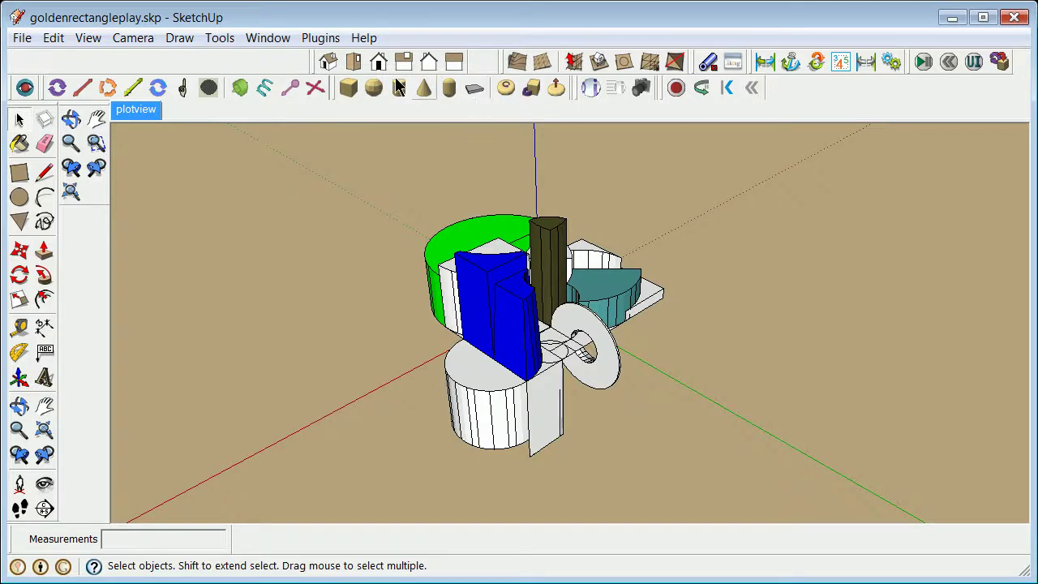
{"action": "scroll", "coordinate": [512, 209], "scroll_direction": "down", "scroll_amount": 3}
{"action": "scroll", "coordinate": [513, 209], "scroll_direction": "up", "scroll_amount": 2}
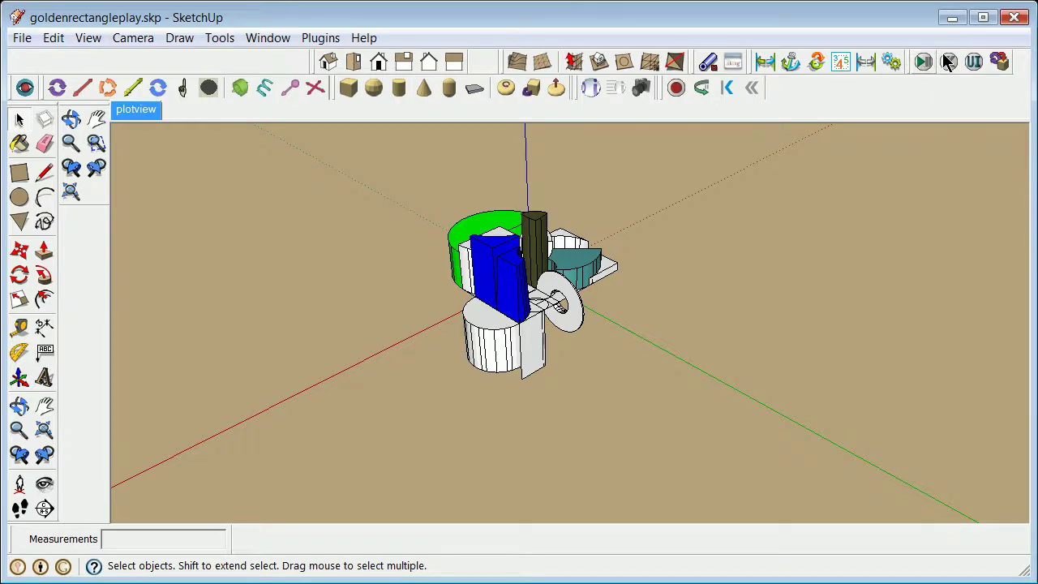
{"action": "left_click", "coordinate": [21, 36]}
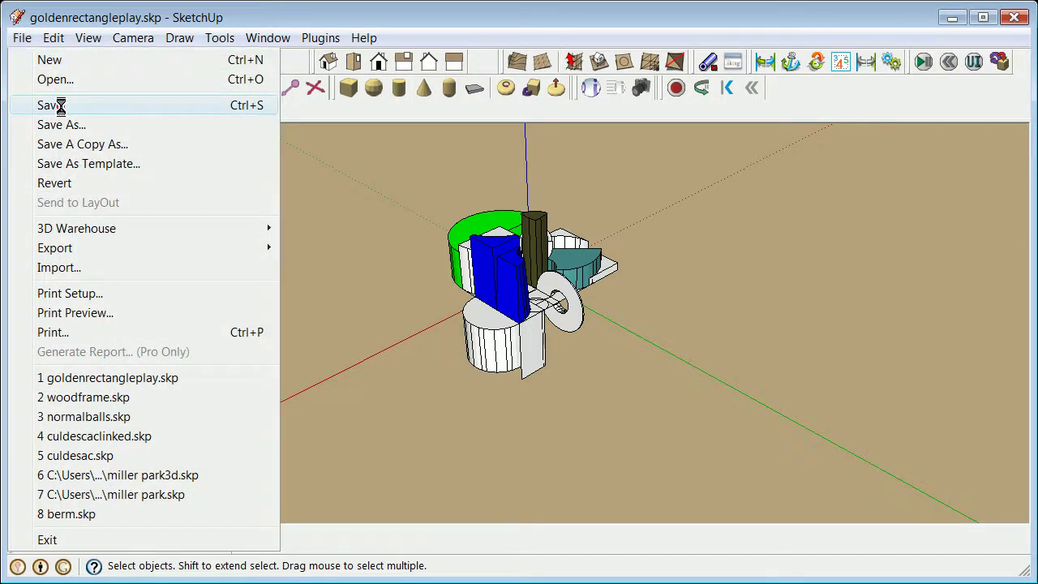
{"action": "left_click", "coordinate": [61, 107]}
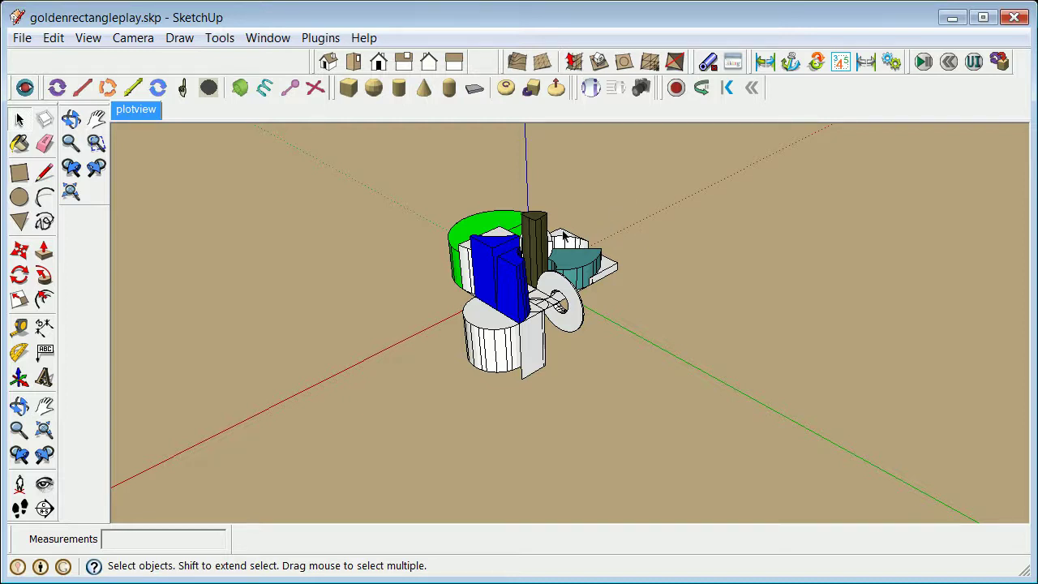
Step: Try to run the SketchyPhysics simulation, then close the program
{"action": "scroll", "coordinate": [526, 230], "scroll_direction": "up", "scroll_amount": 3}
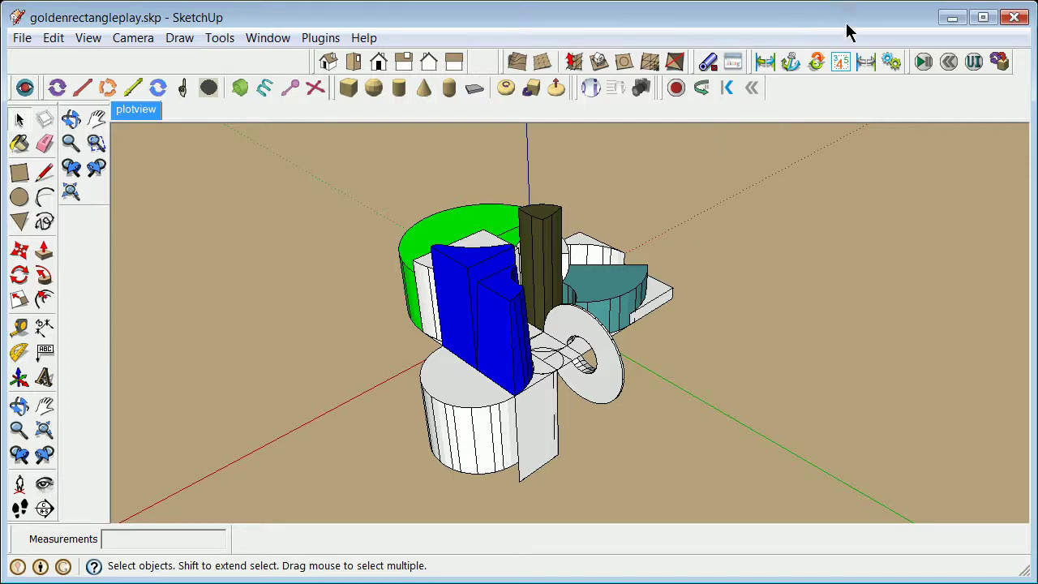
{"action": "left_click", "coordinate": [925, 65]}
{"action": "left_click", "coordinate": [922, 64]}
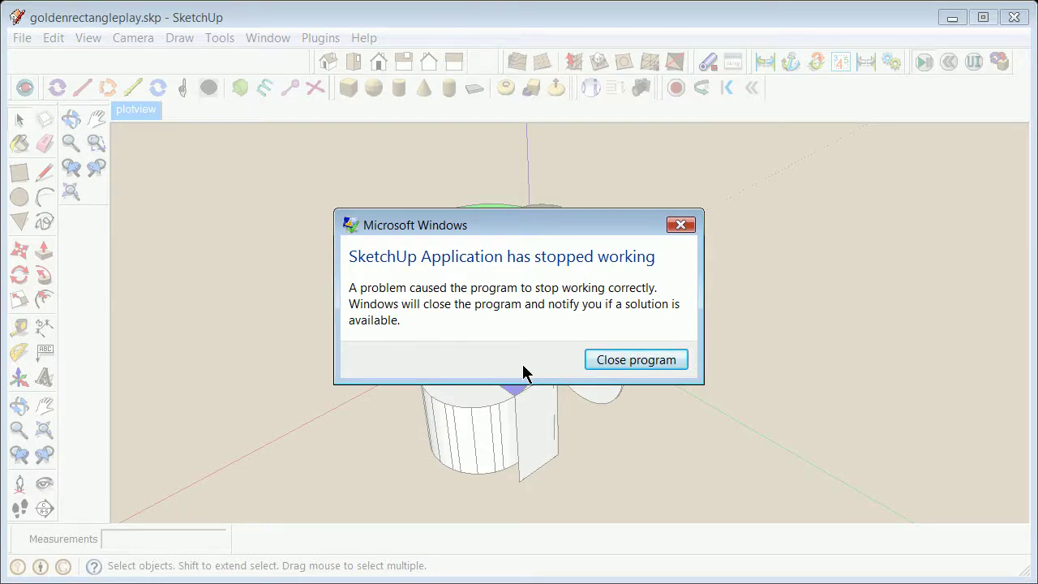
{"action": "left_click", "coordinate": [603, 361]}
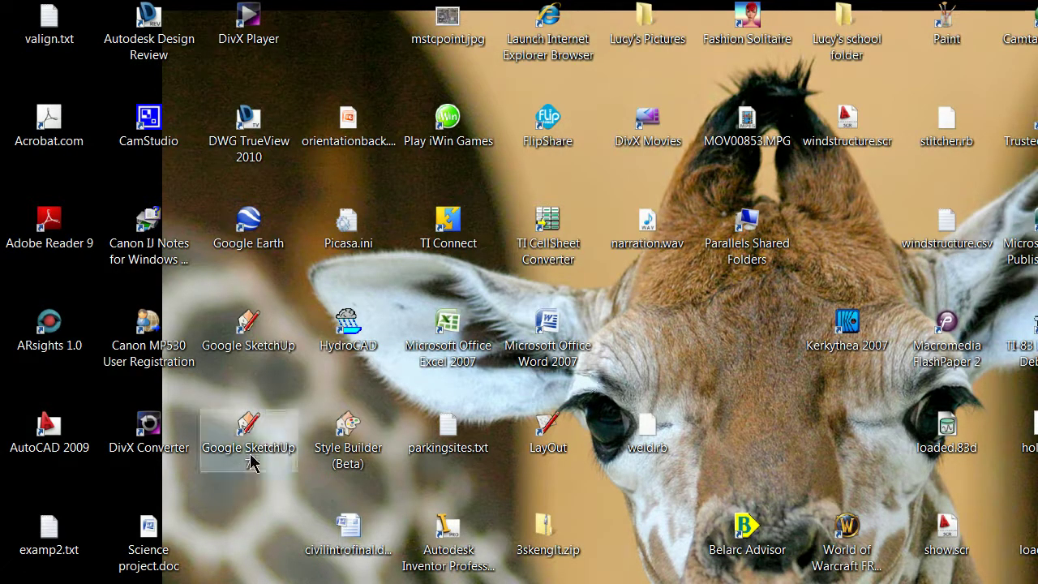
Step: Restart Google SketchUp and open goldenrectangleplay.skp from the Documents folder
{"action": "left_click", "coordinate": [254, 429]}
{"action": "double_click", "coordinate": [256, 426]}
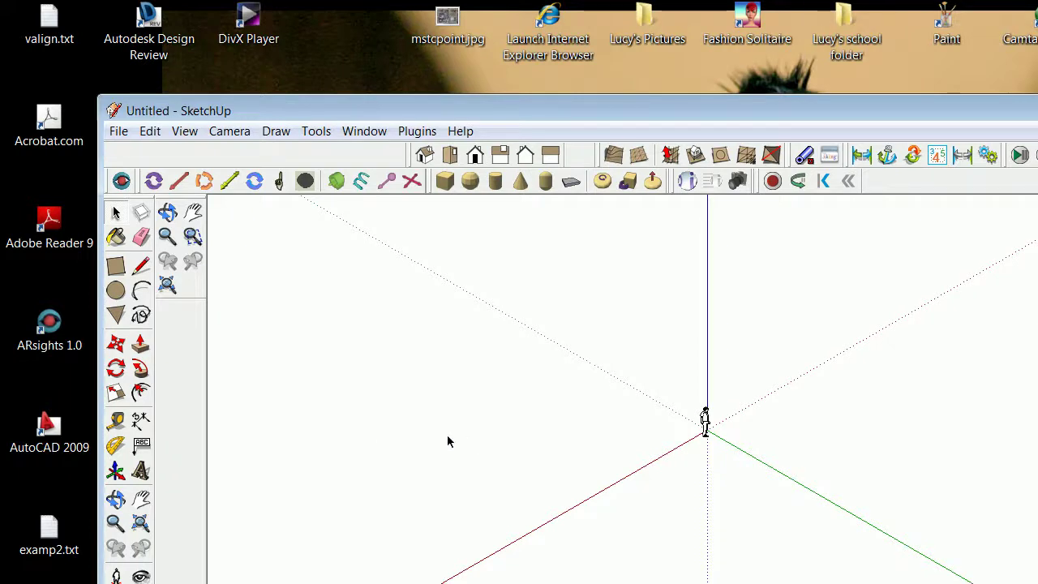
{"action": "mouse_move", "coordinate": [519, 112]}
{"action": "left_mouse_down"}
{"action": "mouse_move", "coordinate": [419, 51]}
{"action": "mouse_move", "coordinate": [416, 13]}
{"action": "left_mouse_up"}
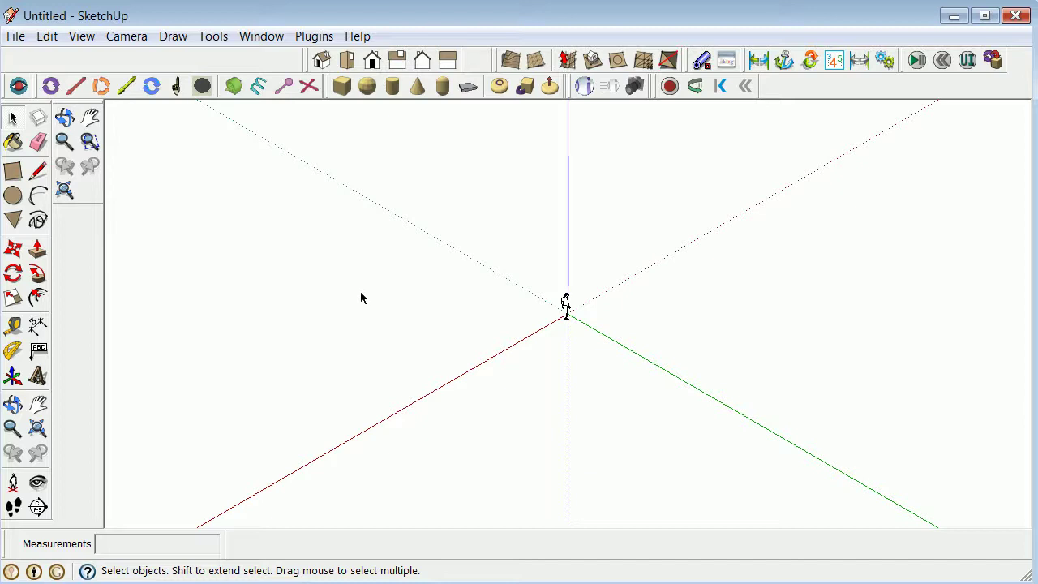
{"action": "left_click", "coordinate": [16, 36]}
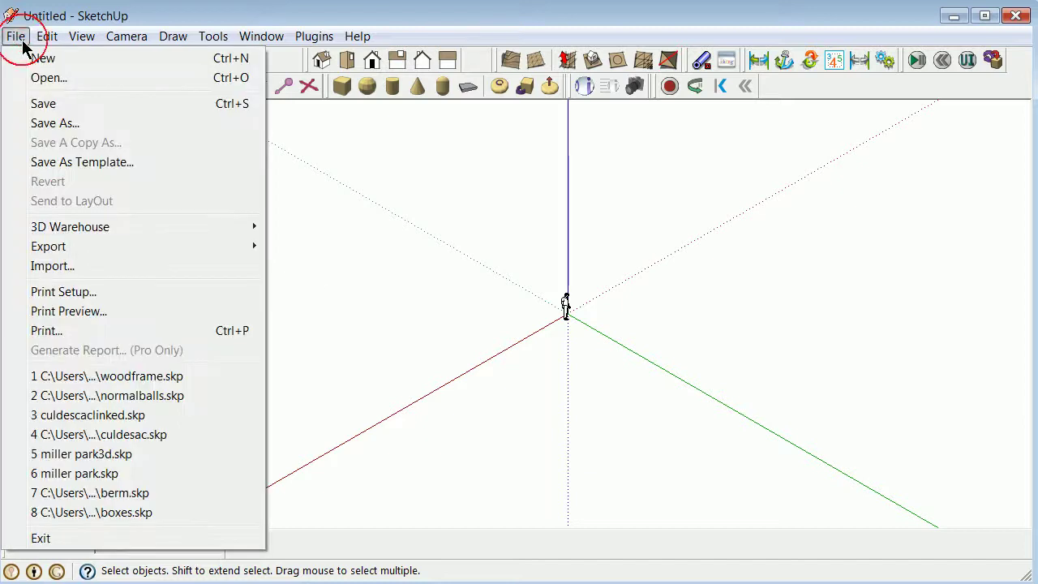
{"action": "left_click", "coordinate": [61, 79]}
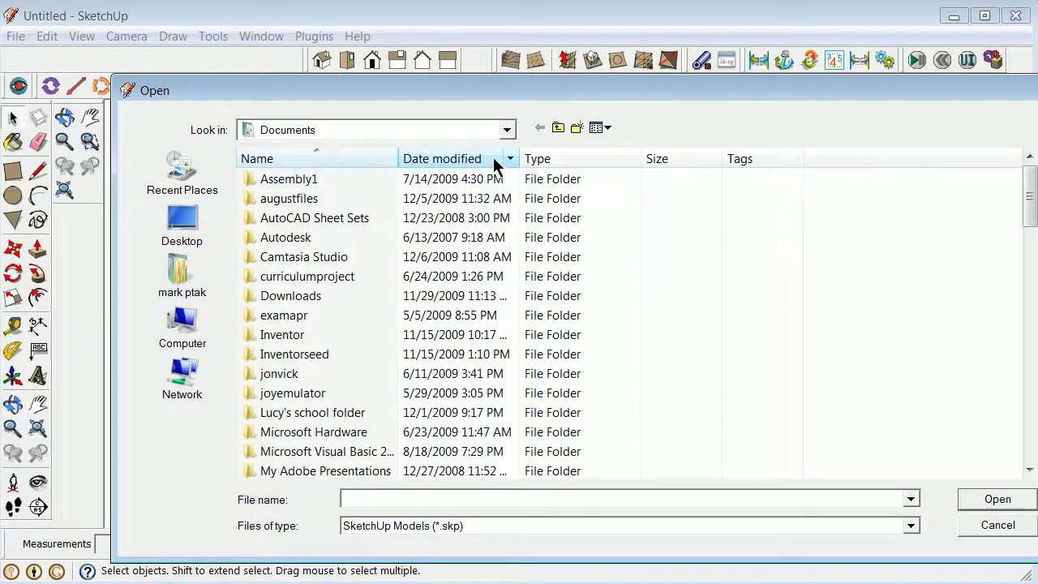
{"action": "left_click", "coordinate": [481, 164]}
{"action": "left_click", "coordinate": [369, 179]}
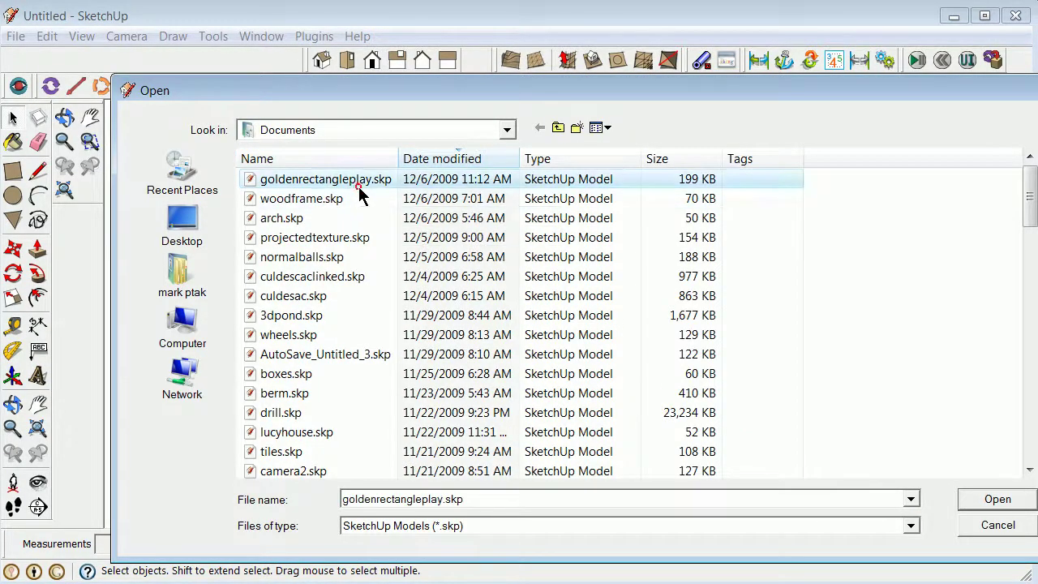
{"action": "left_click", "coordinate": [991, 496]}
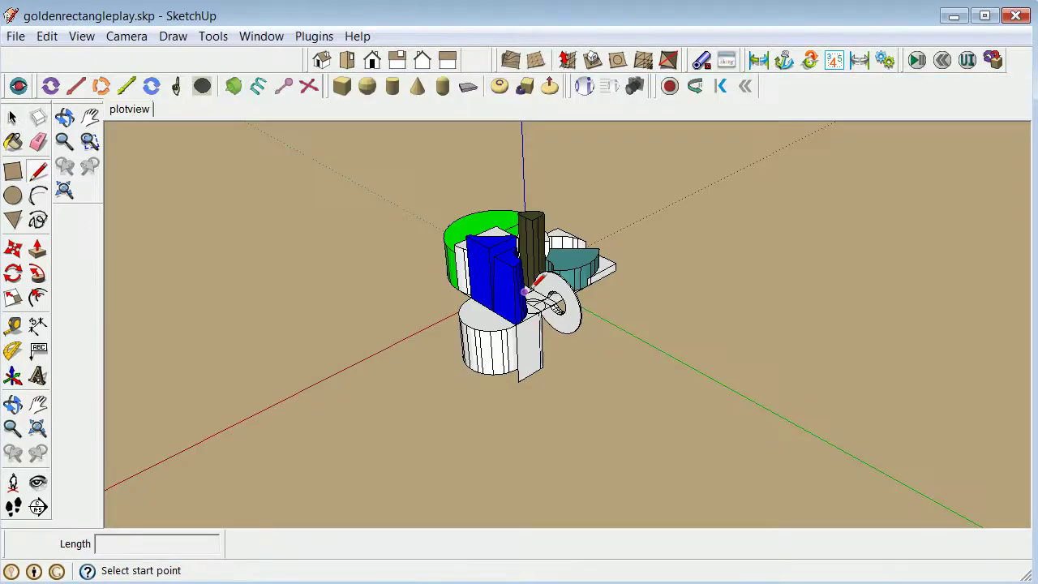
Step: Move the white half-cylinder beside the blue solids about 1.4' away from the rest of the model
{"action": "scroll", "coordinate": [526, 290], "scroll_direction": "up", "scroll_amount": 5}
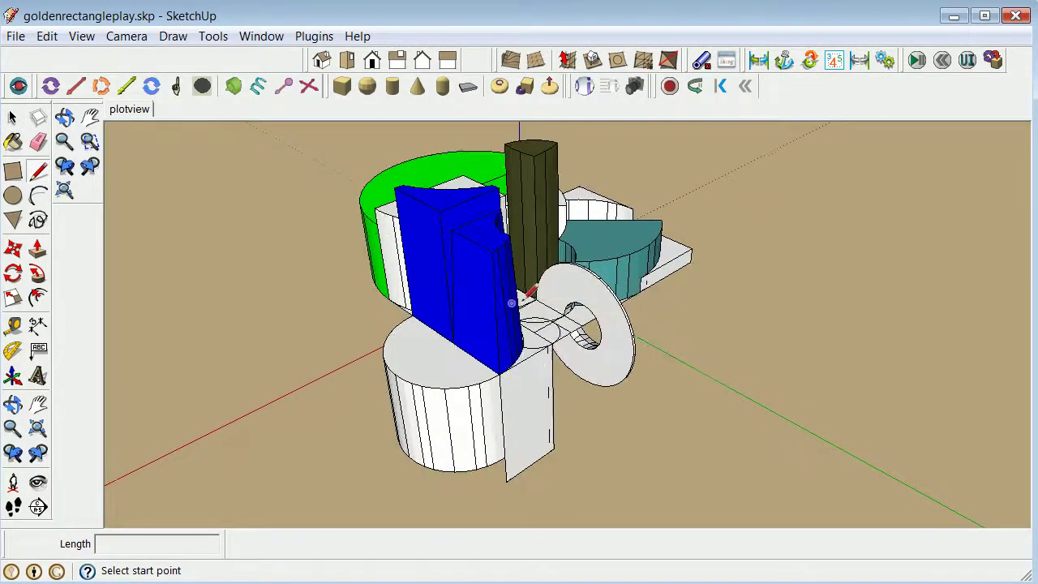
{"action": "scroll", "coordinate": [116, 143], "scroll_direction": "up", "scroll_amount": 1}
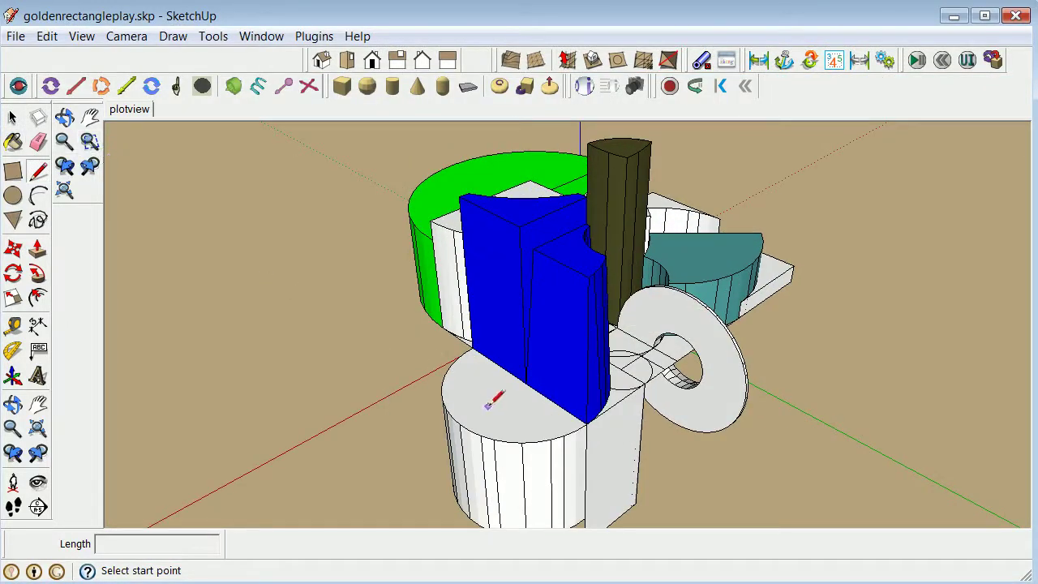
{"action": "left_click", "coordinate": [12, 117]}
{"action": "left_click", "coordinate": [547, 438]}
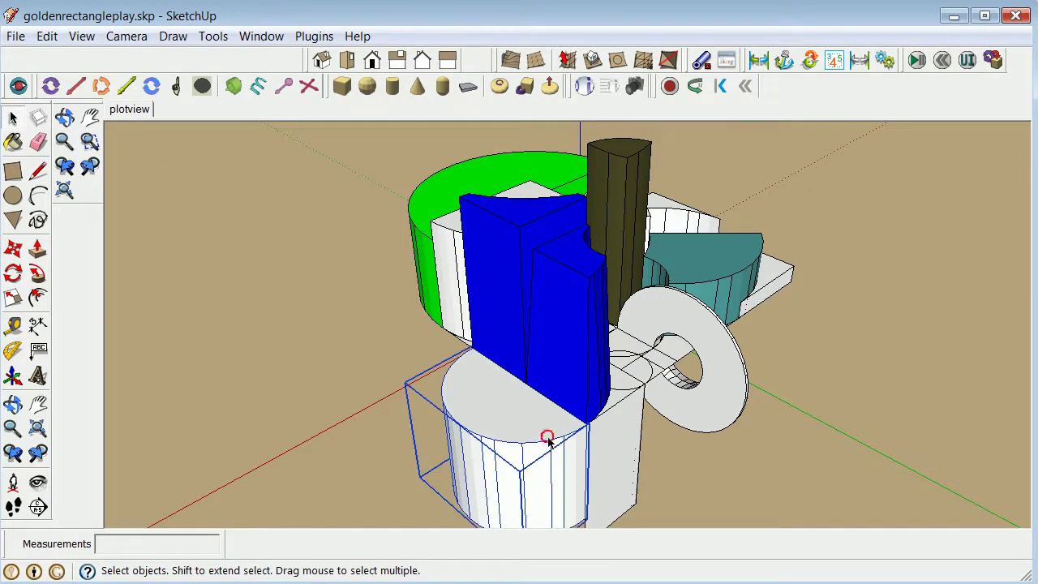
{"action": "left_click", "coordinate": [13, 249]}
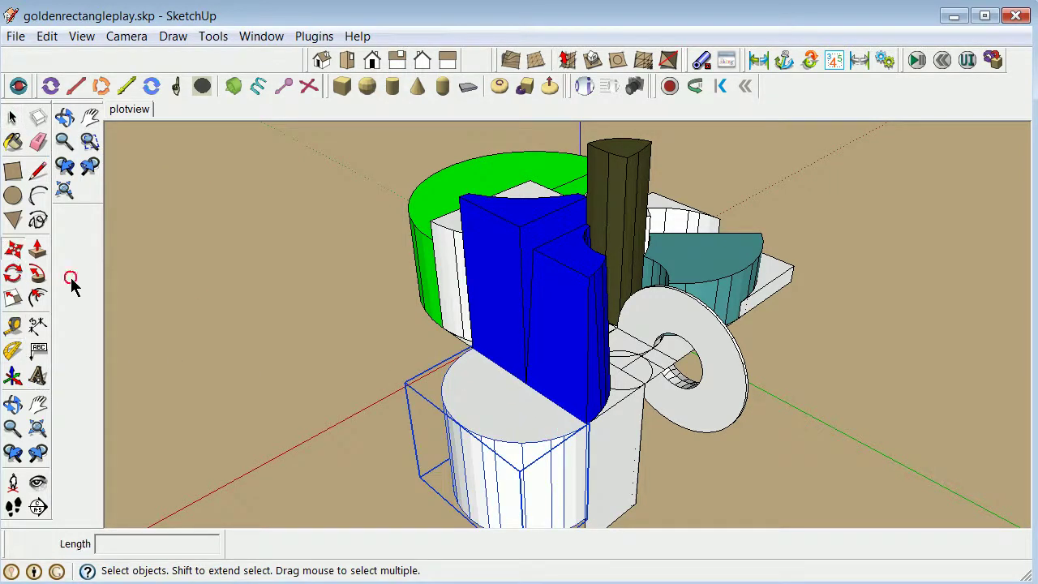
{"action": "left_click", "coordinate": [545, 429]}
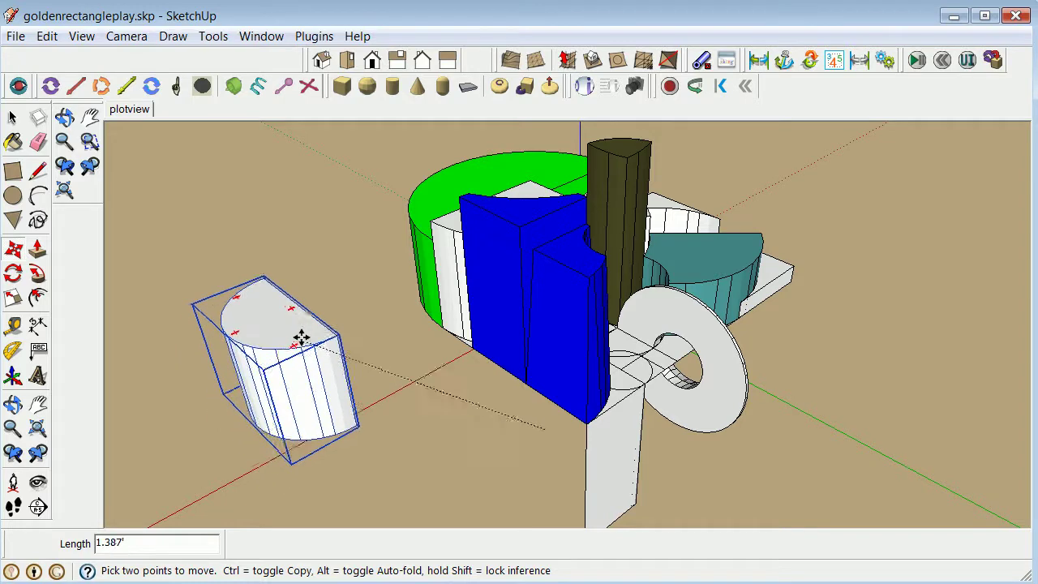
{"action": "left_click", "coordinate": [300, 338]}
{"action": "left_click", "coordinate": [12, 117]}
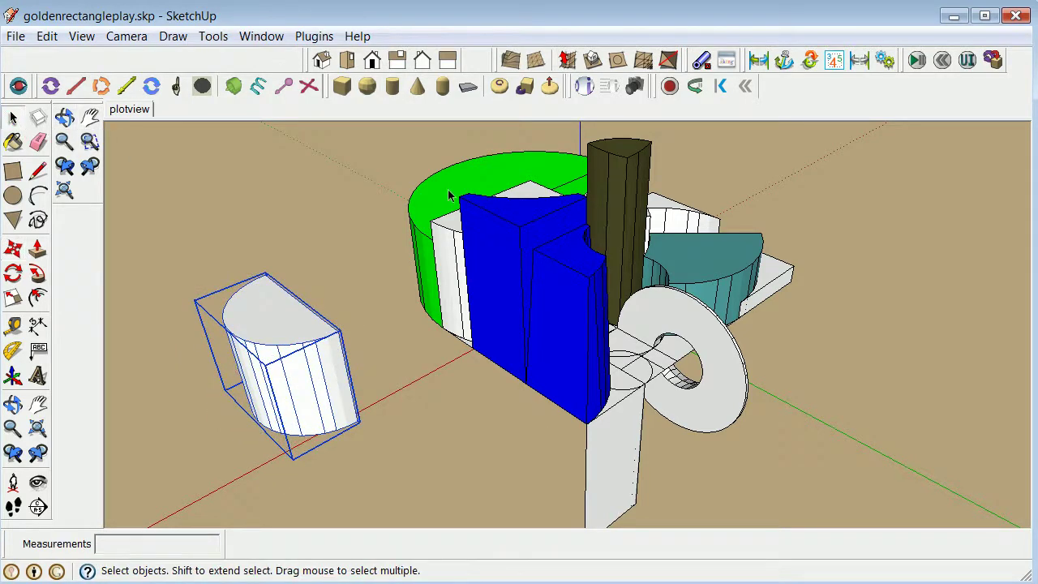
Step: Erase all the other solids and the floor, keeping only the white half-cylinder
{"action": "scroll", "coordinate": [454, 194], "scroll_direction": "down", "scroll_amount": 3}
{"action": "left_click_drag", "start_coordinate": [415, 149], "coordinate": [678, 417]}
{"action": "right_click", "coordinate": [595, 304]}
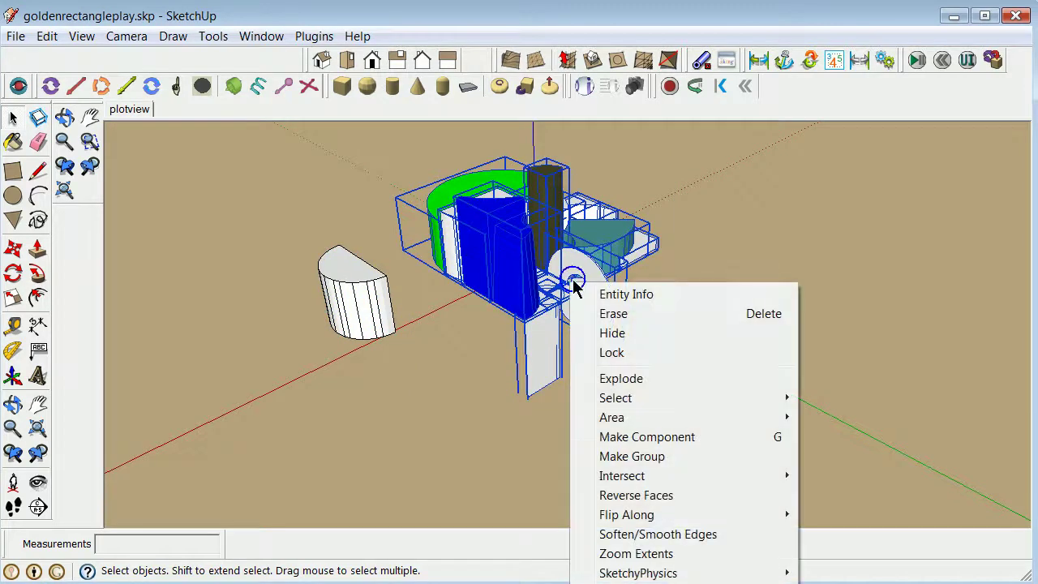
{"action": "left_click", "coordinate": [658, 315]}
{"action": "scroll", "coordinate": [695, 302], "scroll_direction": "down", "scroll_amount": 3}
{"action": "right_click", "coordinate": [778, 298]}
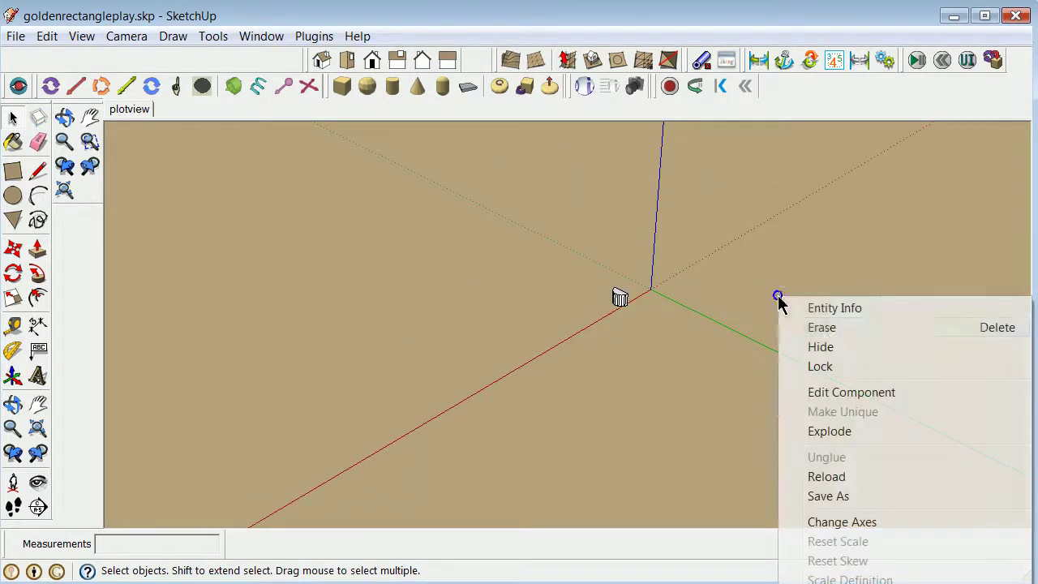
{"action": "left_click", "coordinate": [829, 338]}
{"action": "scroll", "coordinate": [624, 308], "scroll_direction": "up", "scroll_amount": 5}
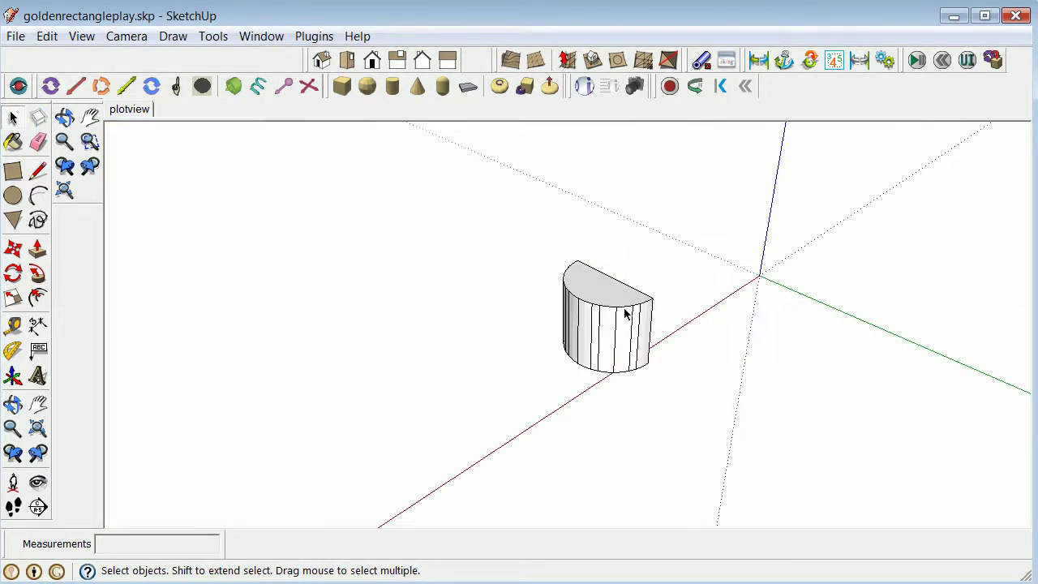
Step: Check that the half-cylinder is grouped by selecting it and opening the group for editing, then leave the group
{"action": "left_click", "coordinate": [626, 315]}
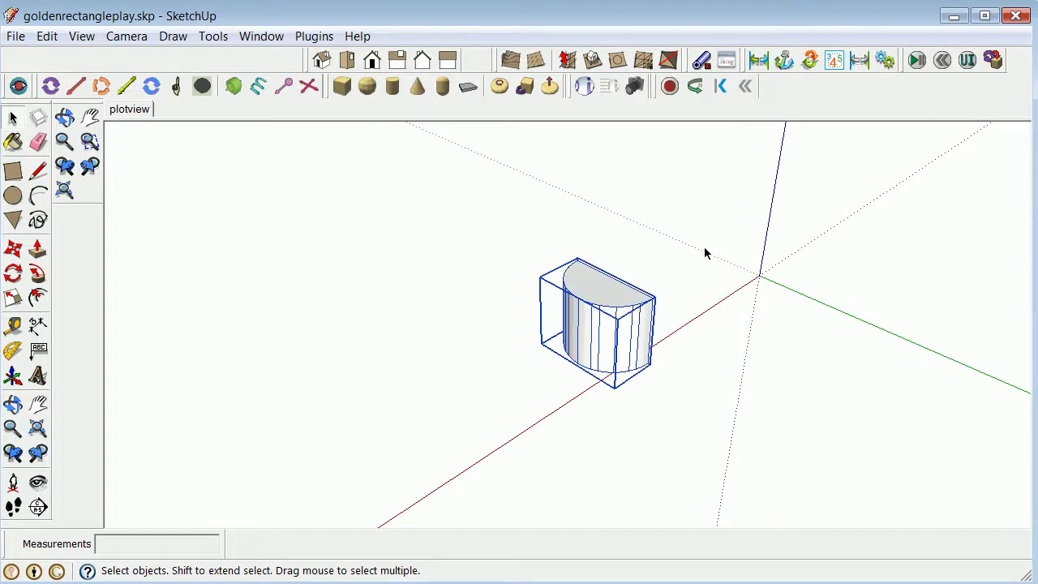
{"action": "left_click", "coordinate": [668, 284]}
{"action": "left_click", "coordinate": [655, 277]}
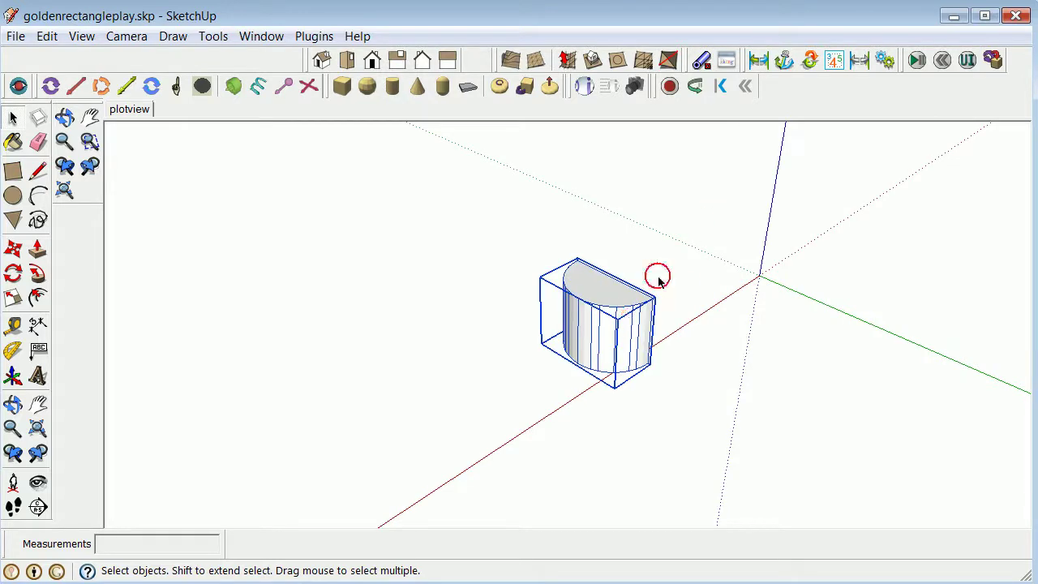
{"action": "right_click", "coordinate": [623, 303]}
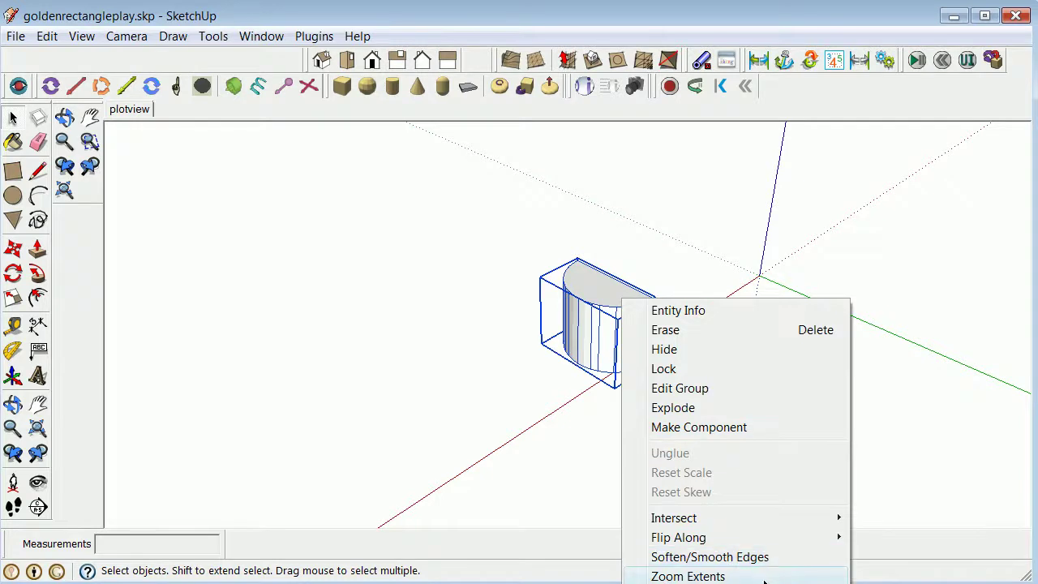
{"action": "left_click", "coordinate": [628, 175]}
{"action": "double_click", "coordinate": [611, 303]}
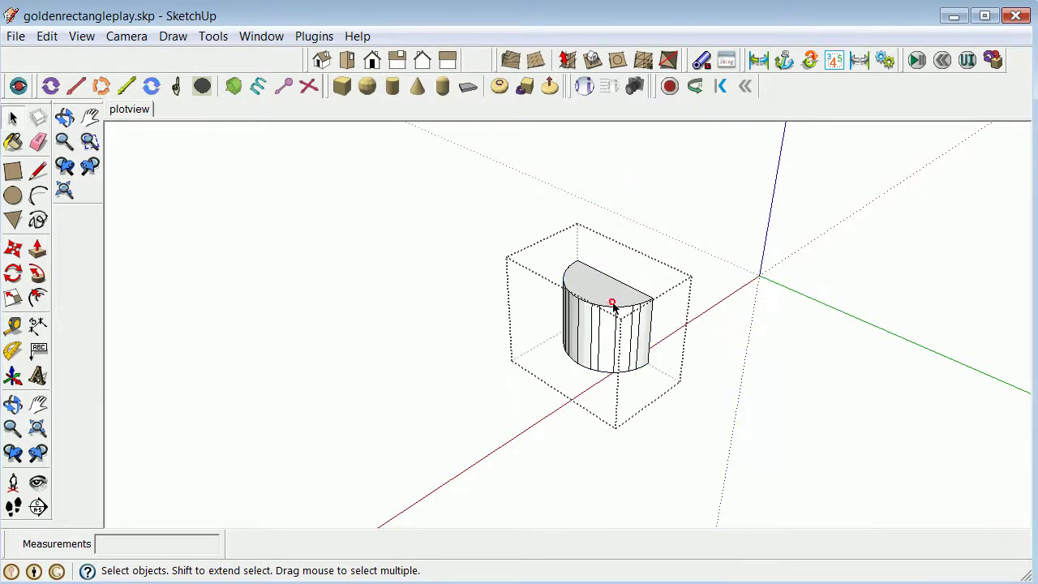
{"action": "left_click", "coordinate": [681, 204]}
Step: Try exploding the half-cylinder group, then undo the explode
{"action": "right_click", "coordinate": [623, 306]}
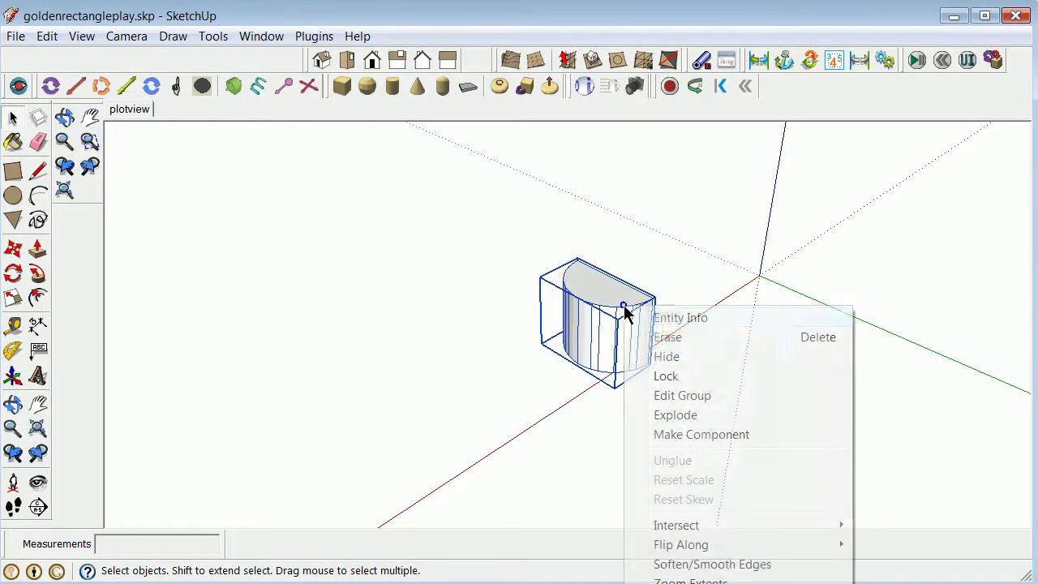
{"action": "left_click", "coordinate": [702, 417]}
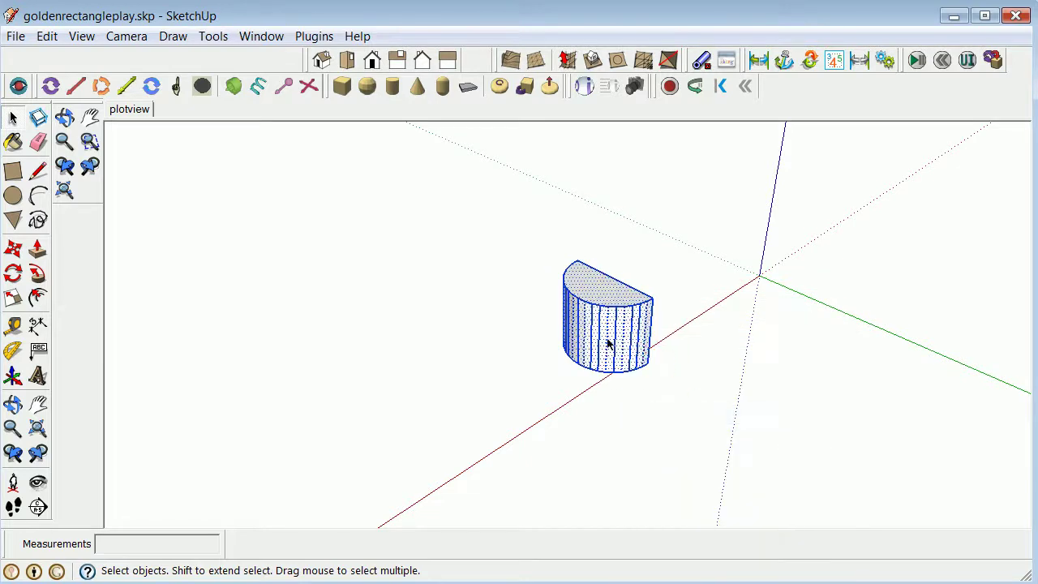
{"action": "left_click", "coordinate": [44, 37]}
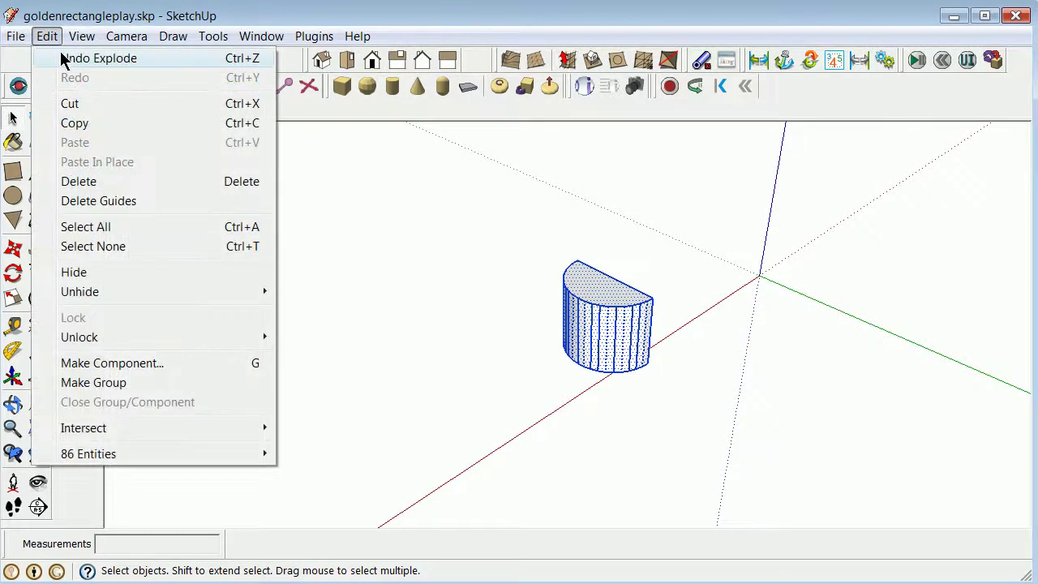
{"action": "left_click", "coordinate": [90, 58]}
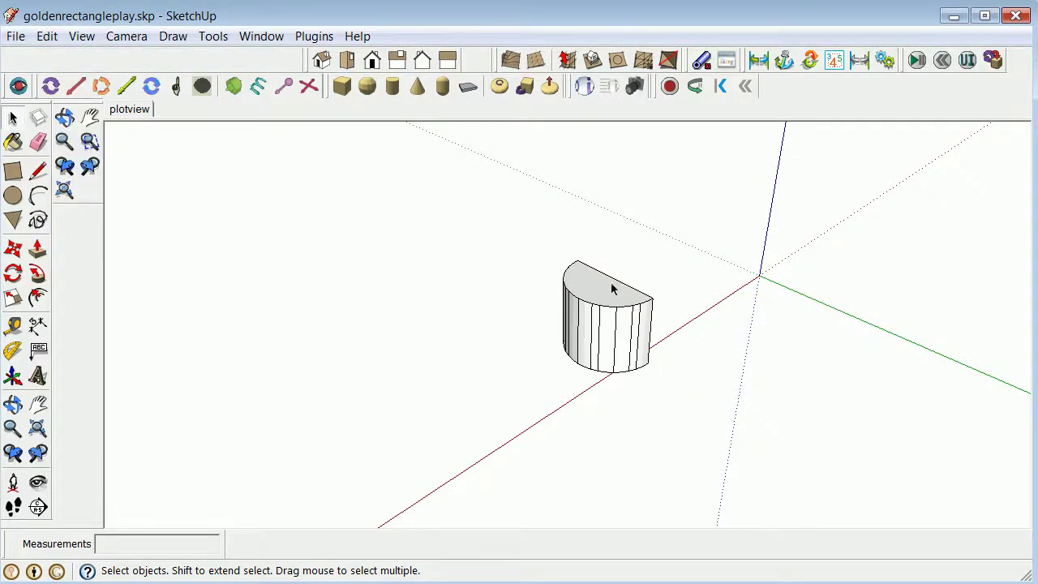
{"action": "scroll", "coordinate": [608, 299], "scroll_direction": "up", "scroll_amount": 4}
{"action": "scroll", "coordinate": [610, 297], "scroll_direction": "down", "scroll_amount": 2}
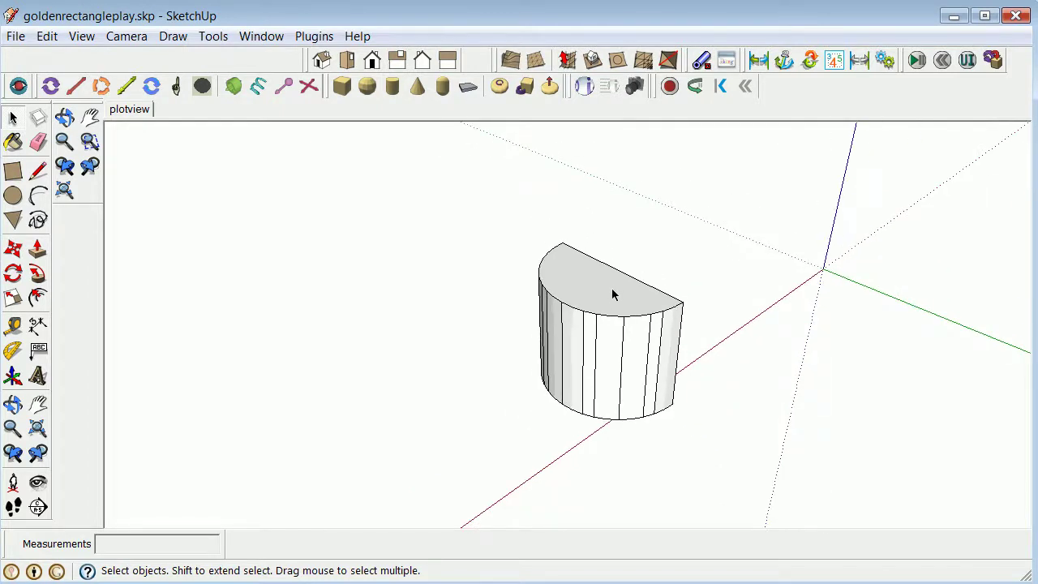
{"action": "scroll", "coordinate": [613, 296], "scroll_direction": "down", "scroll_amount": 2}
{"action": "scroll", "coordinate": [556, 280], "scroll_direction": "down", "scroll_amount": 2}
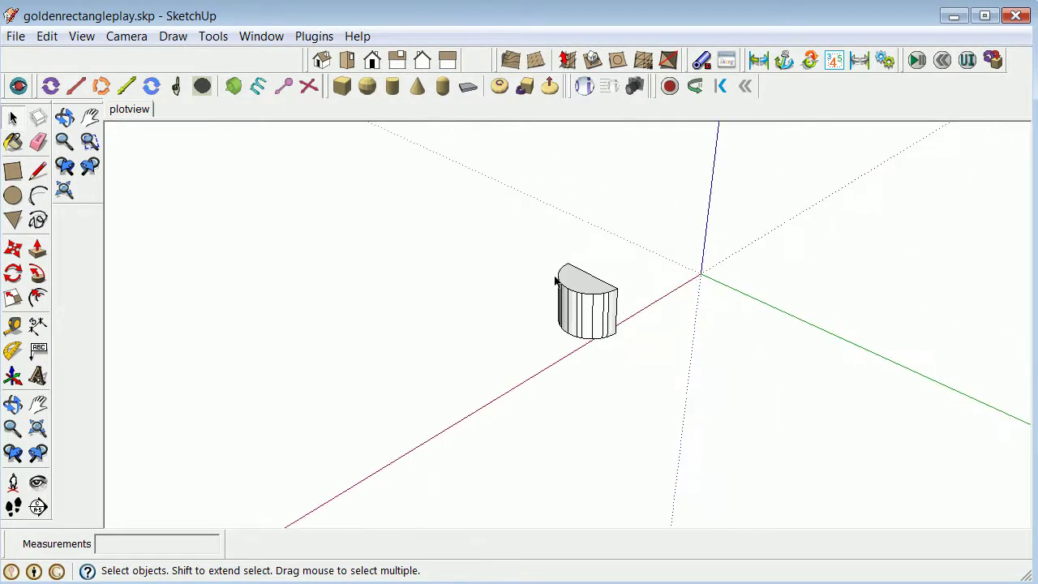
{"action": "scroll", "coordinate": [612, 297], "scroll_direction": "up", "scroll_amount": 3}
{"action": "scroll", "coordinate": [572, 294], "scroll_direction": "down", "scroll_amount": 1}
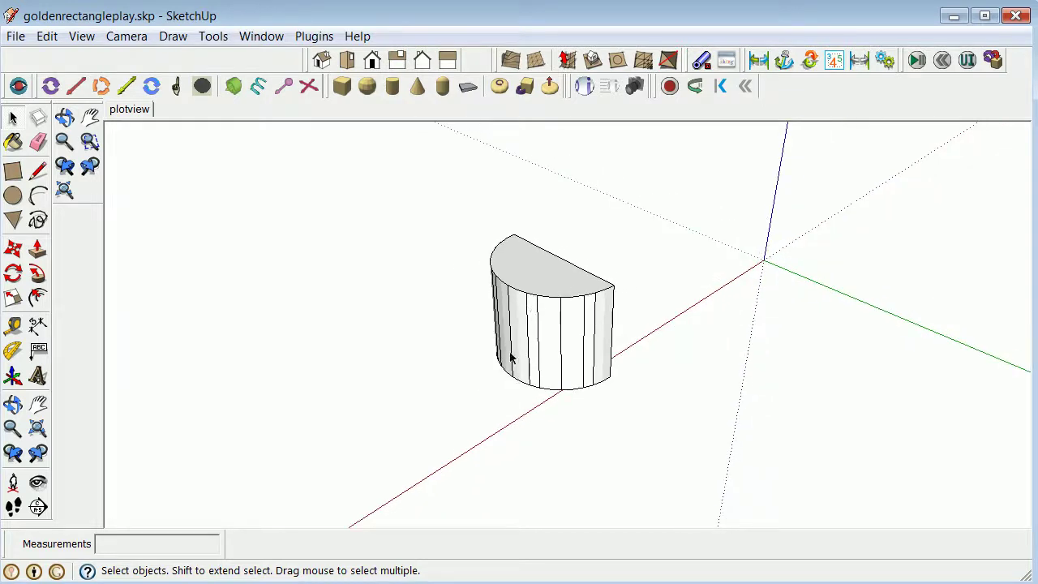
Step: Draw a rectangle on the ground from the origin, beside the half-cylinder, and push/pull it up about 0.4' into a box
{"action": "scroll", "coordinate": [448, 319], "scroll_direction": "down", "scroll_amount": 1}
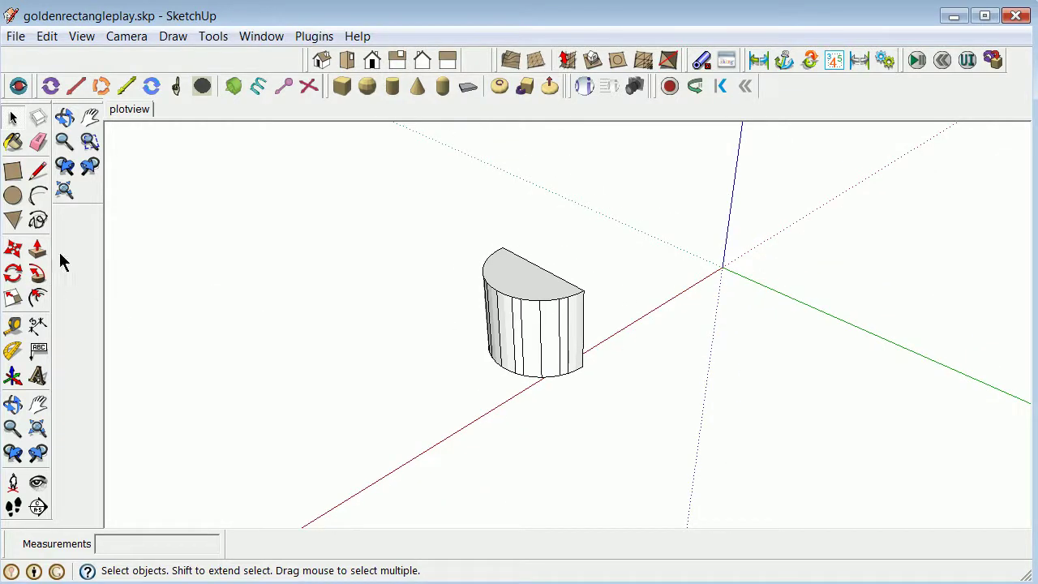
{"action": "left_click", "coordinate": [12, 170]}
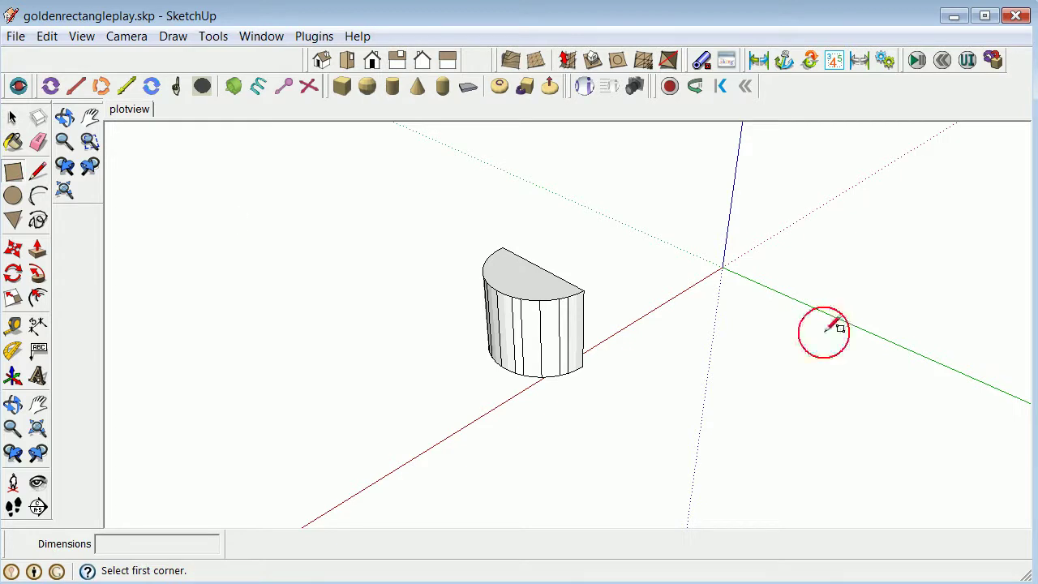
{"action": "left_click", "coordinate": [722, 268]}
{"action": "left_click", "coordinate": [784, 345]}
{"action": "left_click", "coordinate": [658, 356]}
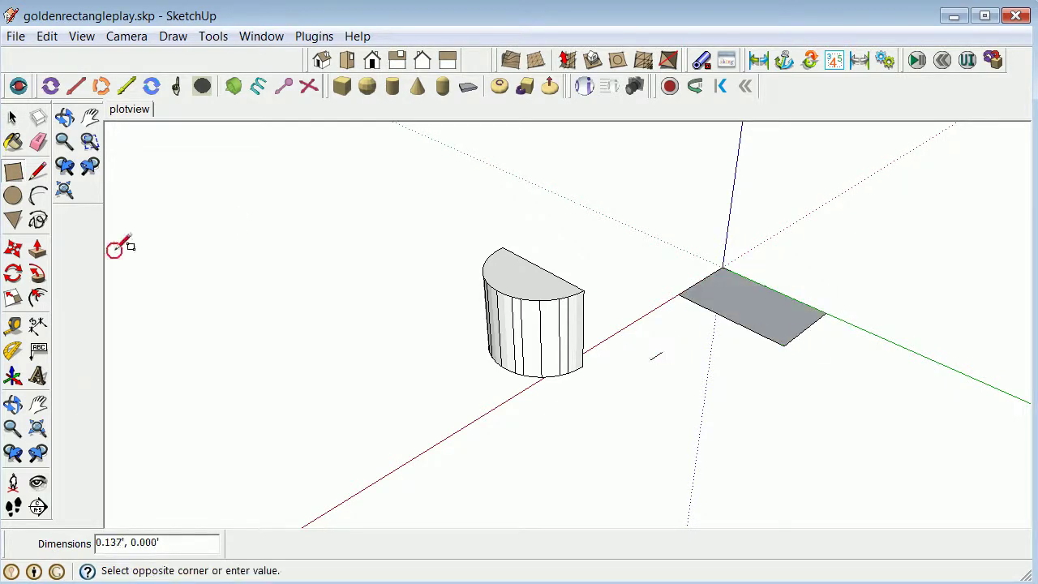
{"action": "left_click", "coordinate": [38, 250]}
{"action": "left_click", "coordinate": [776, 324]}
{"action": "left_click", "coordinate": [783, 287]}
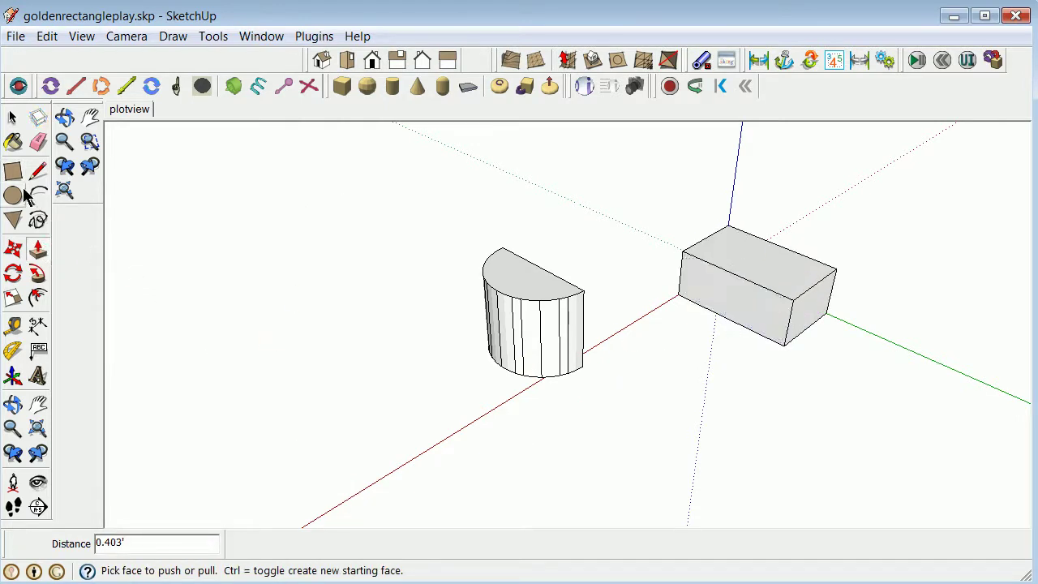
Step: Rotate the half-cylinder about 37 degrees in the plane perpendicular to the green axis, pivoting on its lower corner
{"action": "left_click", "coordinate": [13, 117]}
{"action": "left_click", "coordinate": [532, 336]}
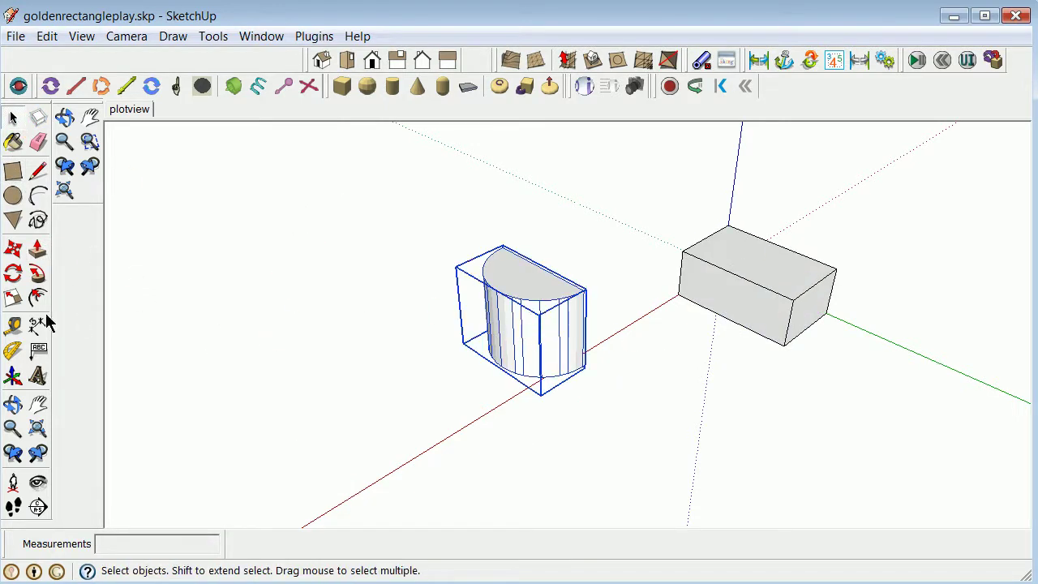
{"action": "left_click", "coordinate": [12, 274]}
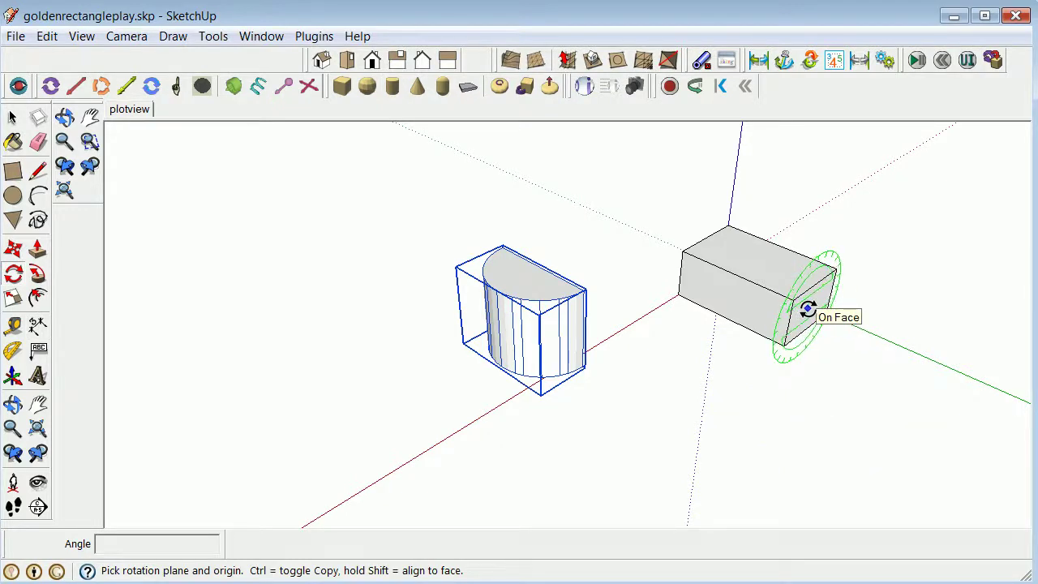
{"action": "left_click", "coordinate": [584, 369]}
{"action": "left_click", "coordinate": [502, 377]}
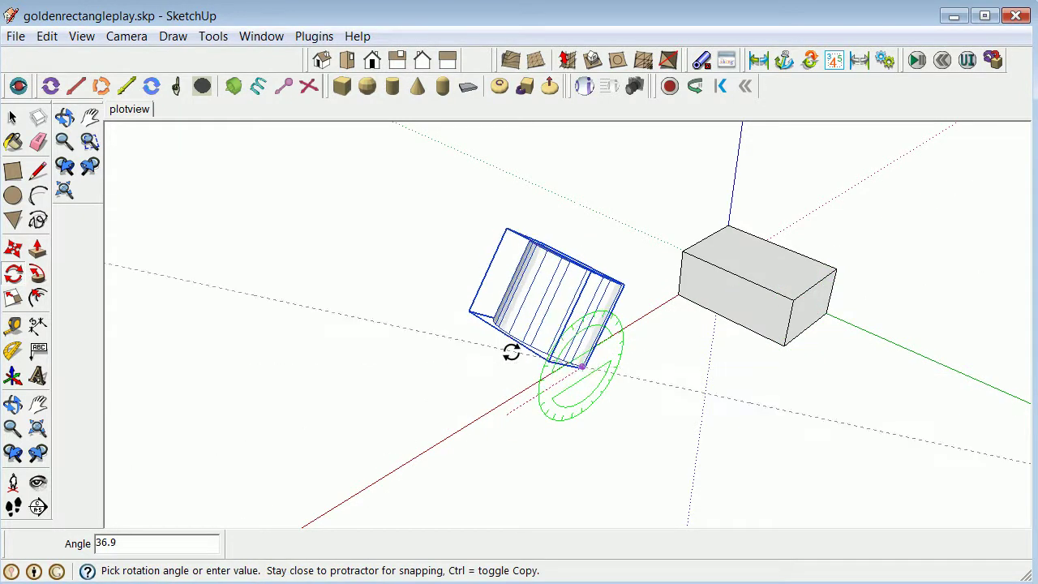
{"action": "left_click", "coordinate": [509, 353]}
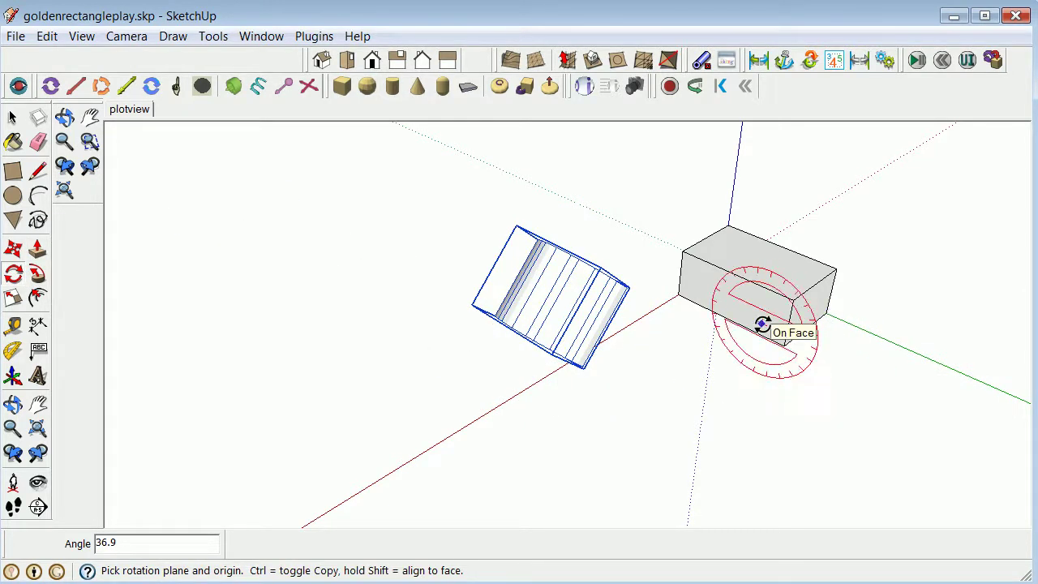
Step: Rotate the half-cylinder about 28 degrees in the plane perpendicular to the red axis, then deselect it
{"action": "left_click", "coordinate": [563, 354]}
{"action": "left_click", "coordinate": [608, 370]}
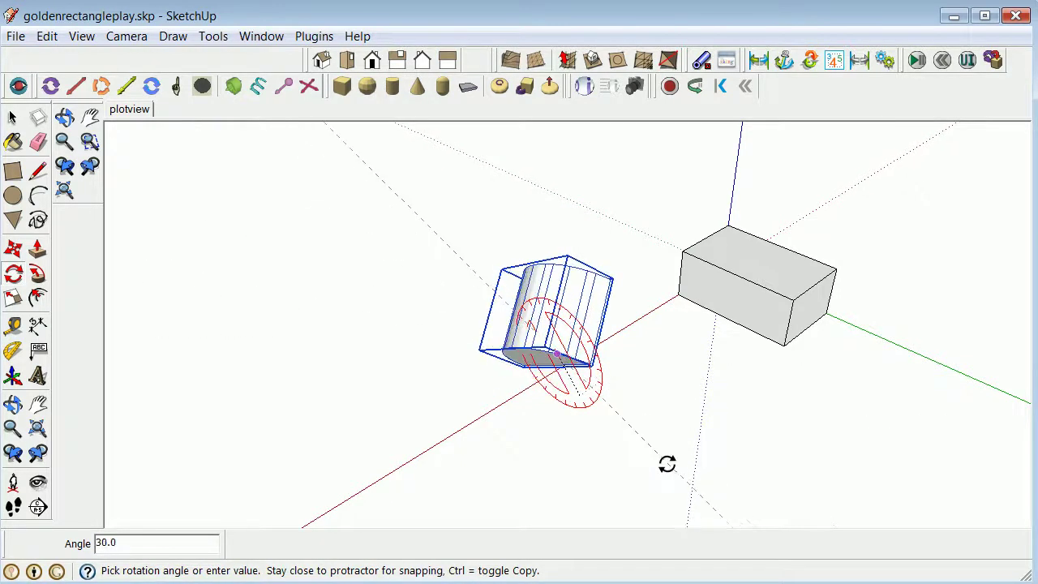
{"action": "left_click", "coordinate": [677, 478]}
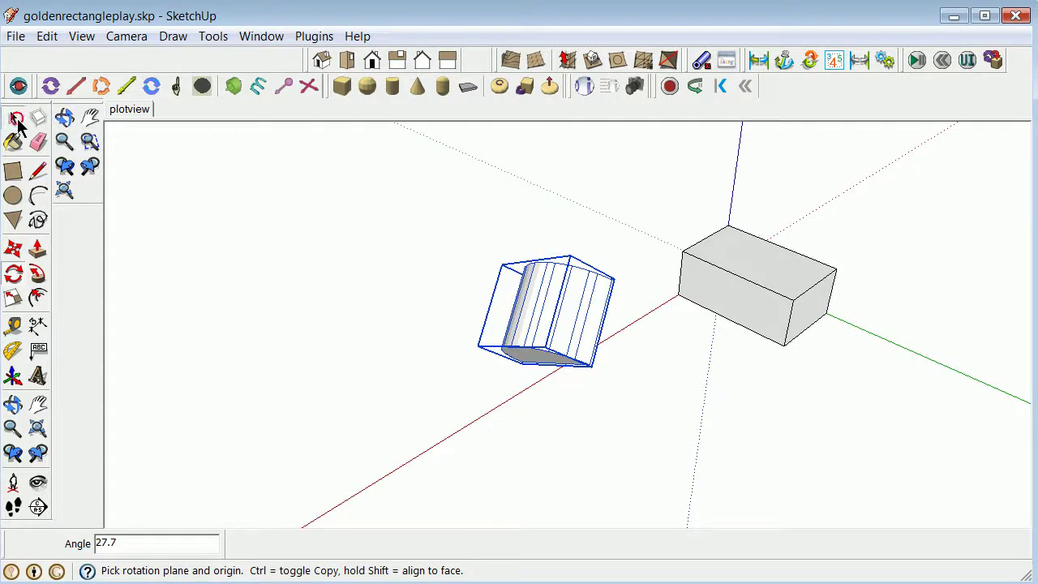
{"action": "left_click", "coordinate": [18, 120]}
{"action": "left_click", "coordinate": [410, 310]}
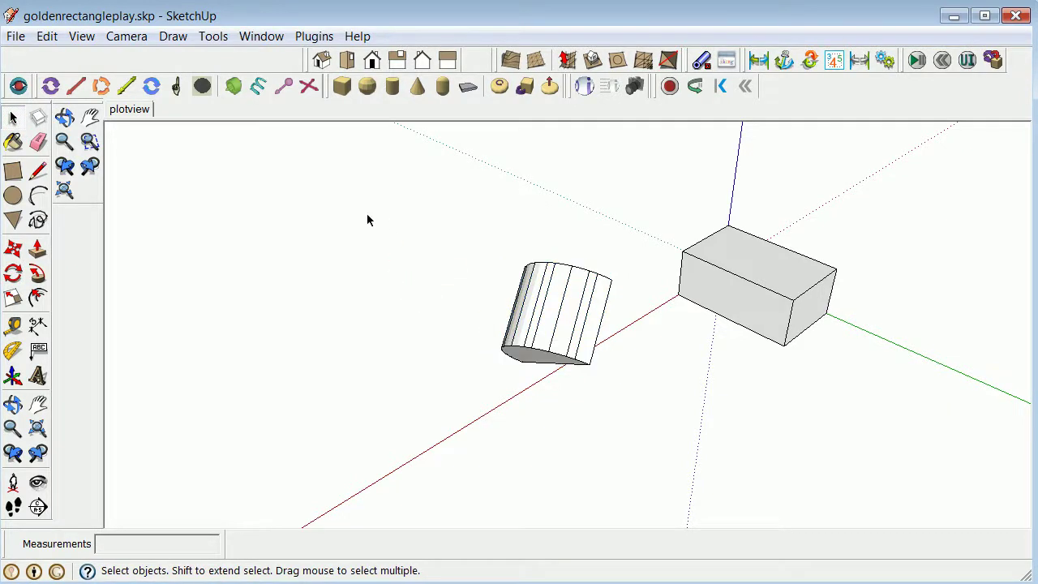
Step: Show the model from the top in parallel projection
{"action": "left_click", "coordinate": [125, 38]}
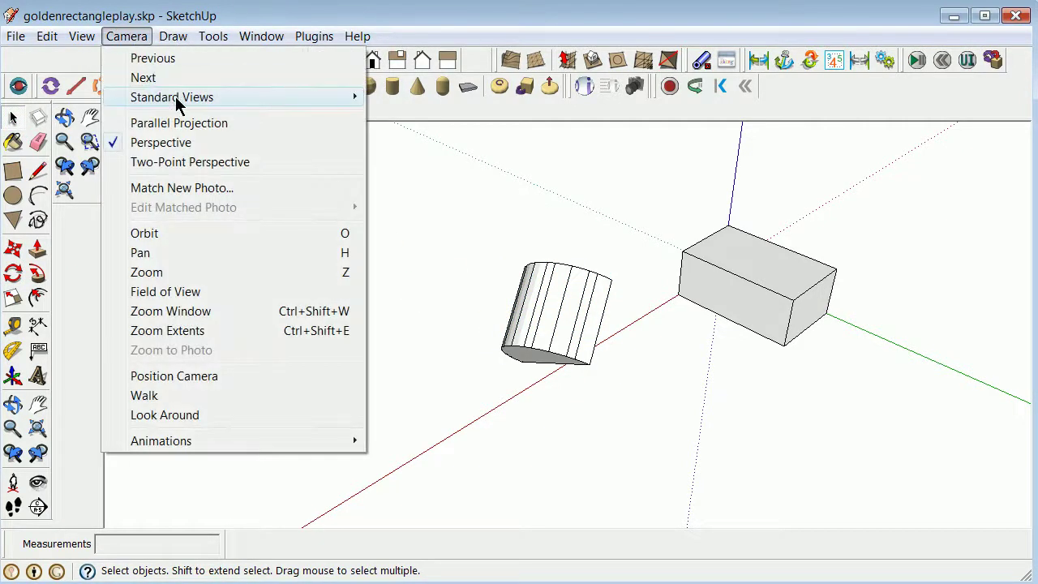
{"action": "mouse_move", "coordinate": [278, 93]}
{"action": "left_click", "coordinate": [410, 103]}
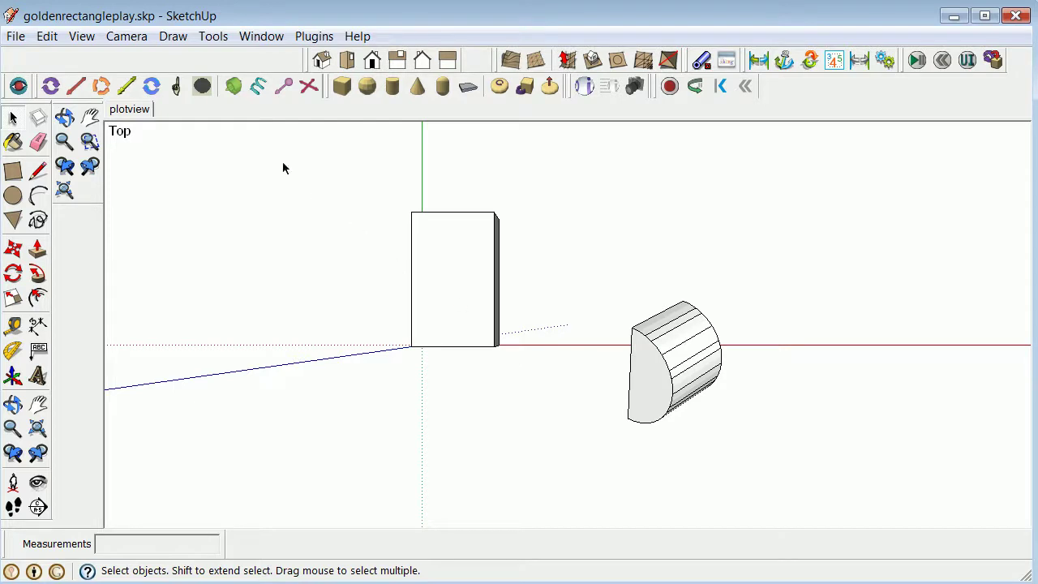
{"action": "left_click", "coordinate": [129, 35]}
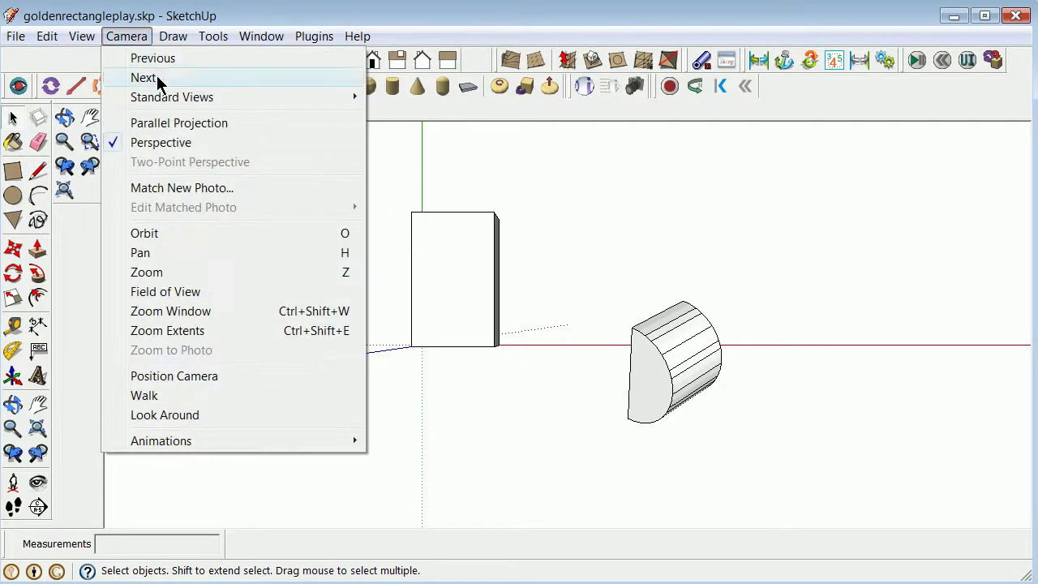
{"action": "left_click", "coordinate": [180, 123]}
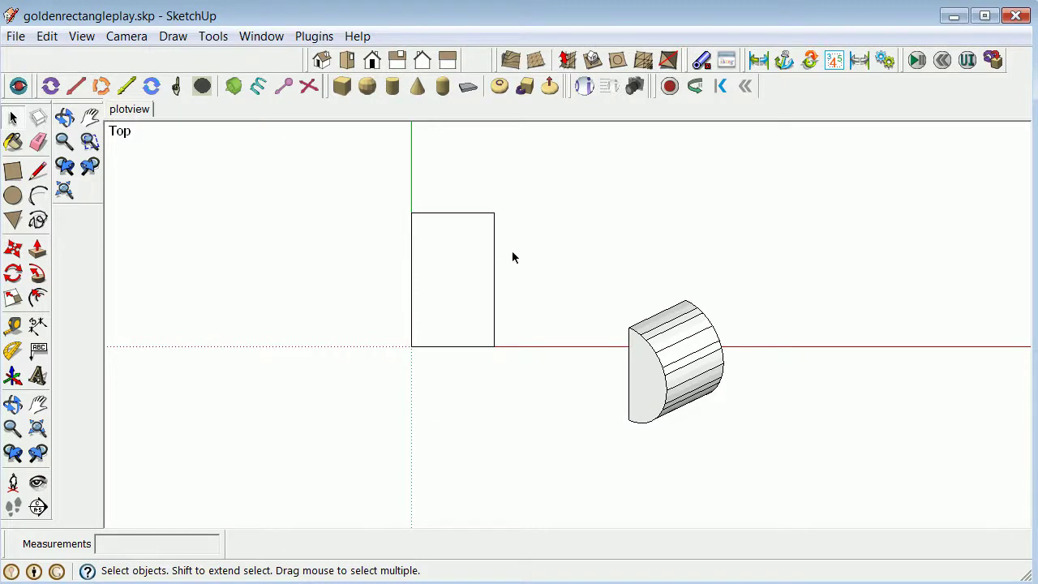
Step: Import the JPEG image 3dtower.jpg and place it on the ground under the half-cylinder, slightly wider than the solid
{"action": "left_click", "coordinate": [15, 36]}
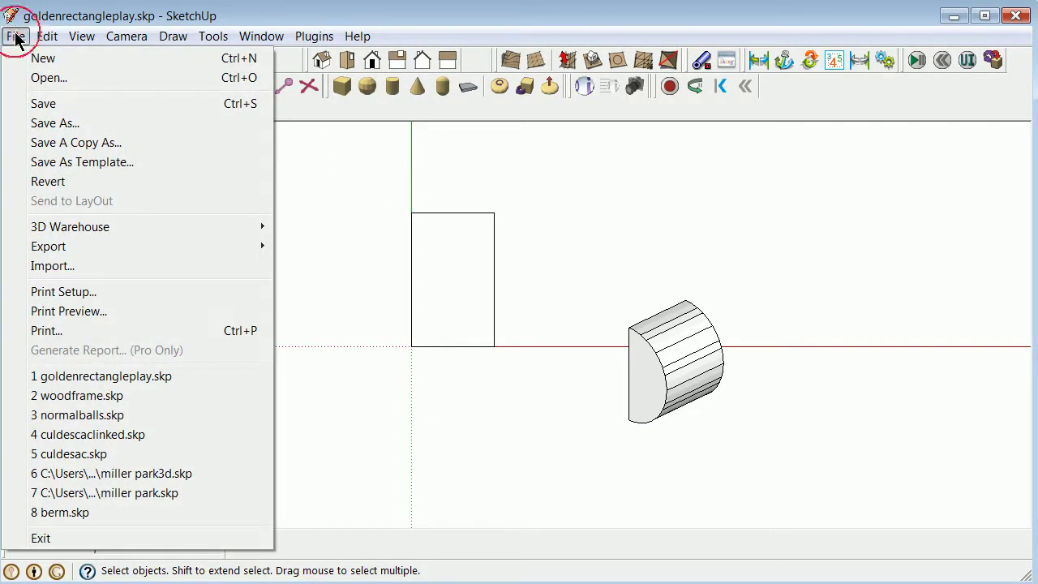
{"action": "left_click", "coordinate": [71, 265]}
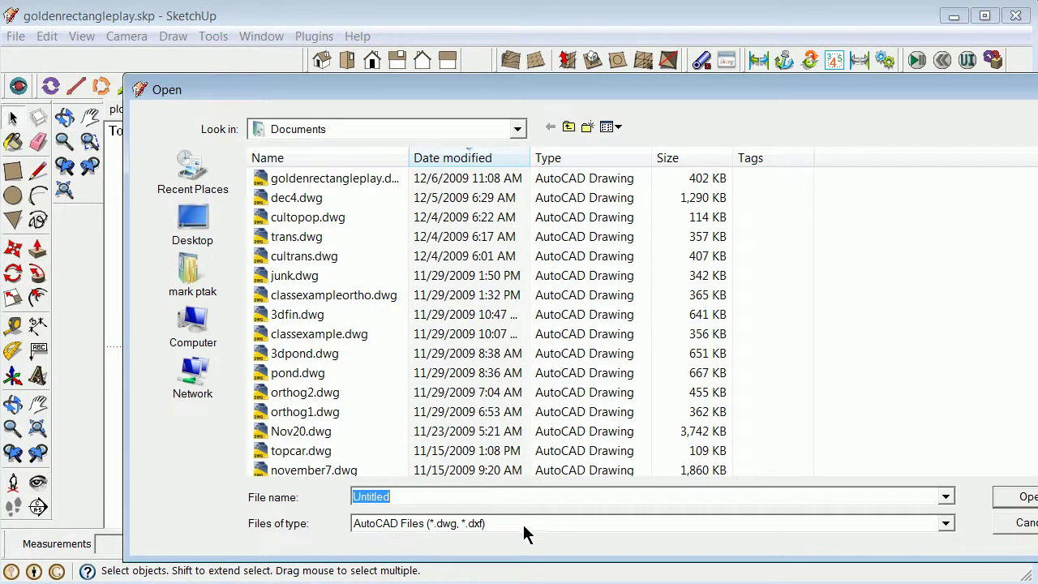
{"action": "left_click", "coordinate": [946, 523]}
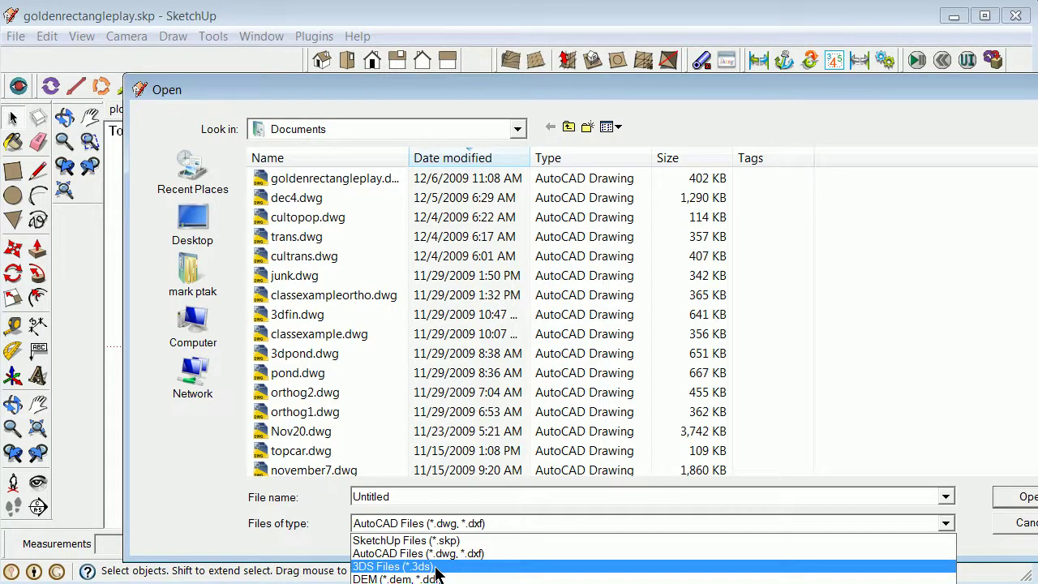
{"action": "left_click", "coordinate": [441, 582]}
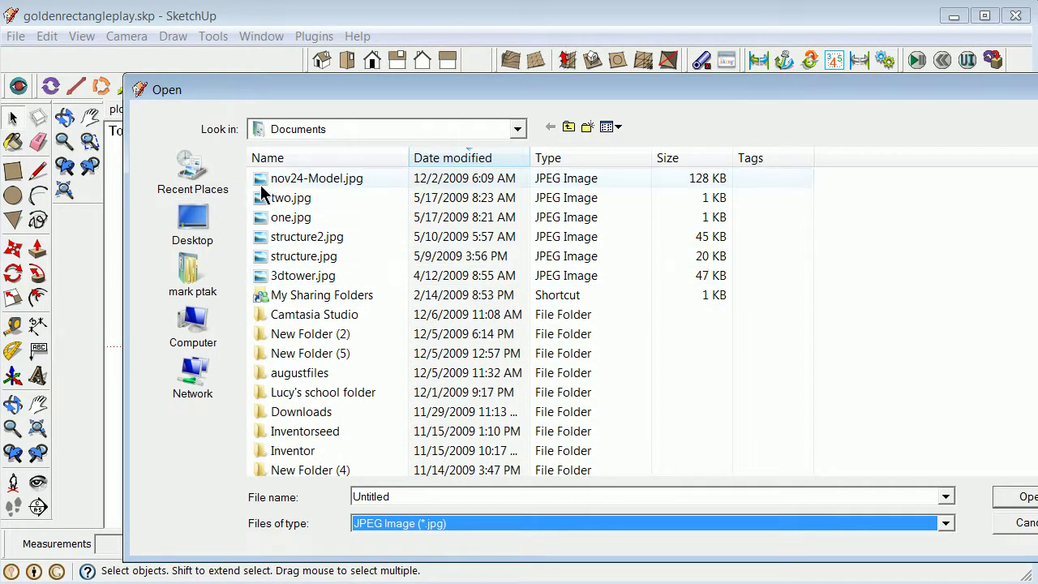
{"action": "left_click", "coordinate": [282, 277]}
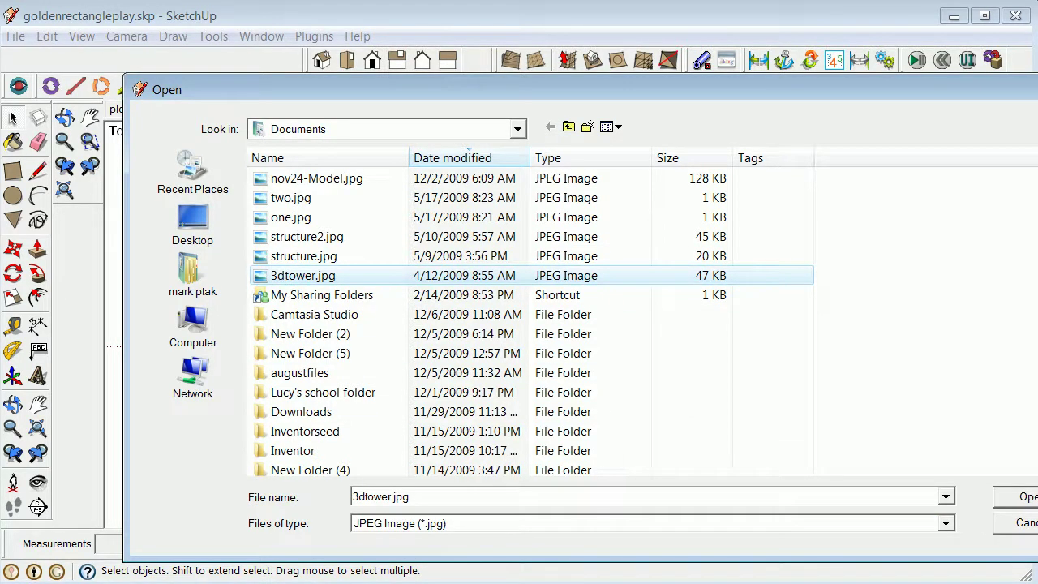
{"action": "left_click", "coordinate": [1027, 498]}
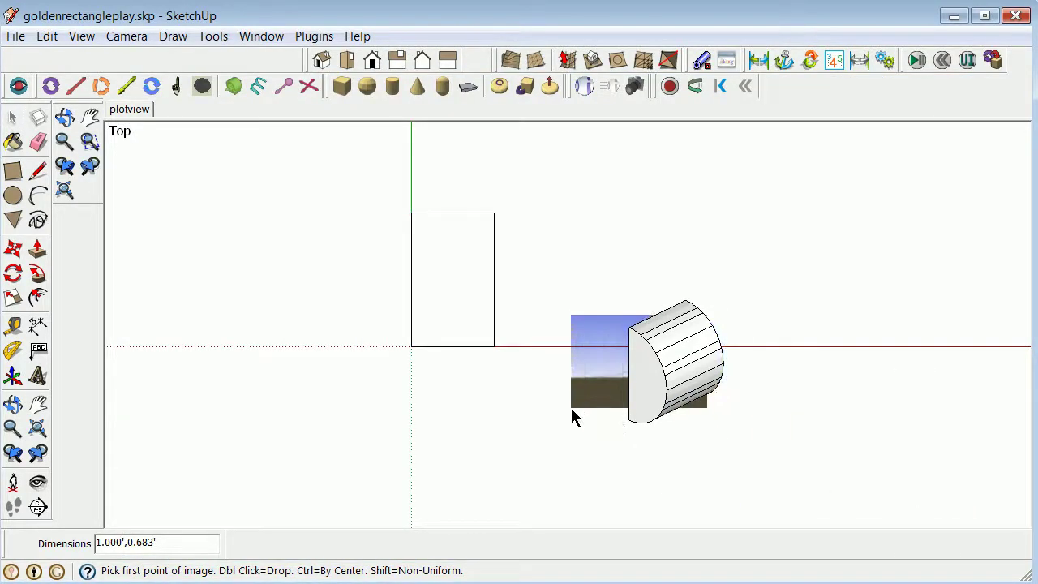
{"action": "left_click", "coordinate": [570, 408]}
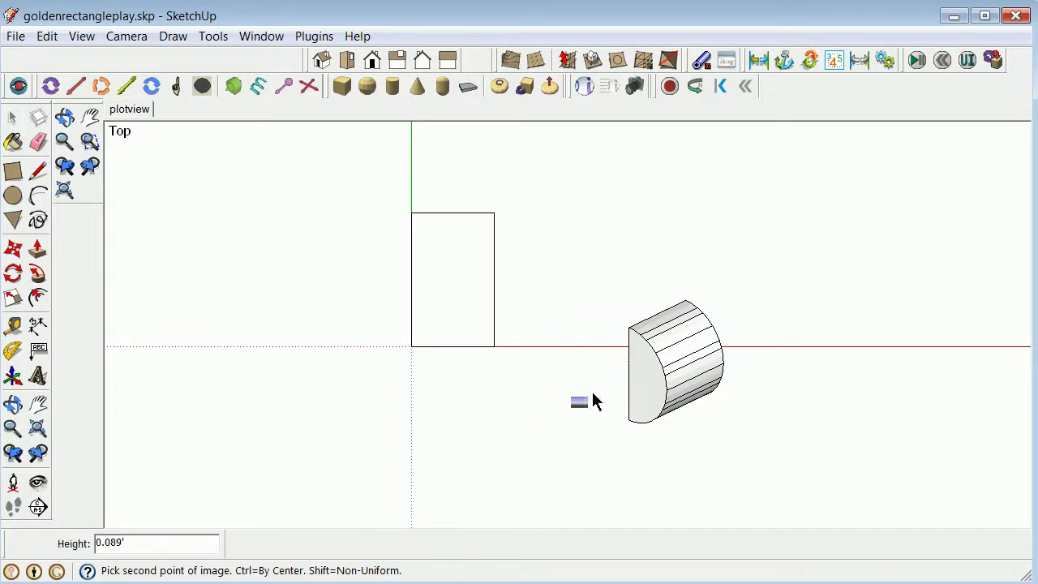
{"action": "left_click", "coordinate": [732, 328]}
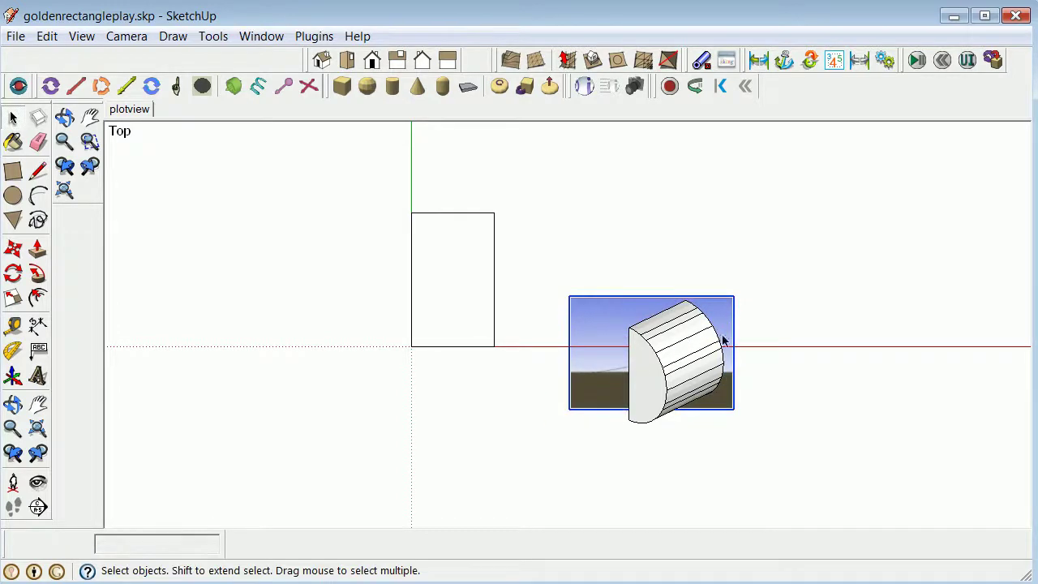
Step: Move the imported image vertically about 1' so it sits above the half-cylinder
{"action": "left_click", "coordinate": [12, 403]}
{"action": "left_click_drag", "start_coordinate": [594, 463], "coordinate": [665, 436]}
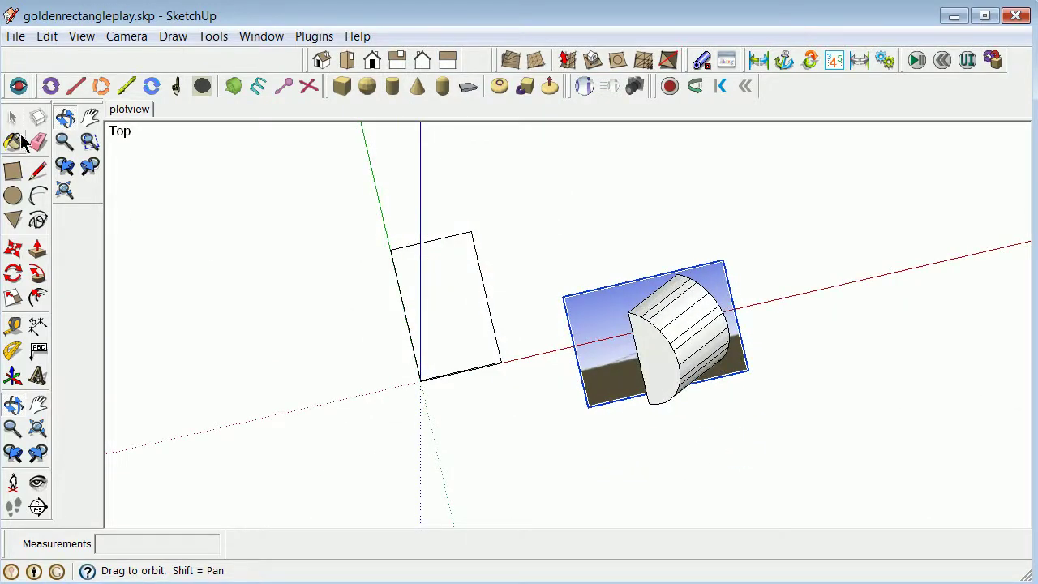
{"action": "left_click", "coordinate": [11, 106]}
{"action": "left_click", "coordinate": [15, 119]}
{"action": "left_click", "coordinate": [525, 174]}
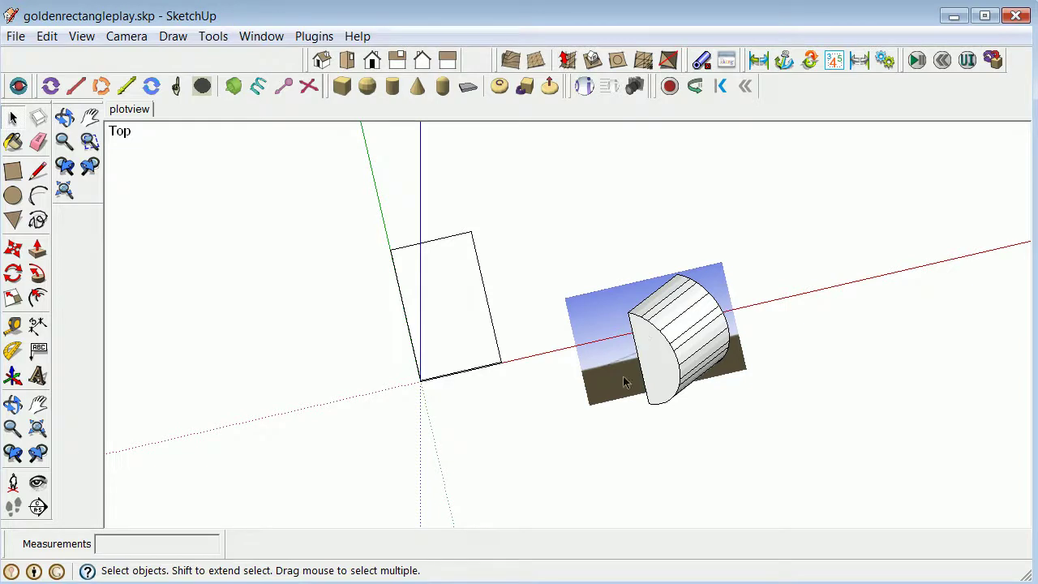
{"action": "left_click", "coordinate": [12, 404]}
{"action": "left_click_drag", "start_coordinate": [517, 300], "coordinate": [590, 331]}
{"action": "left_click", "coordinate": [13, 120]}
{"action": "left_click", "coordinate": [591, 312]}
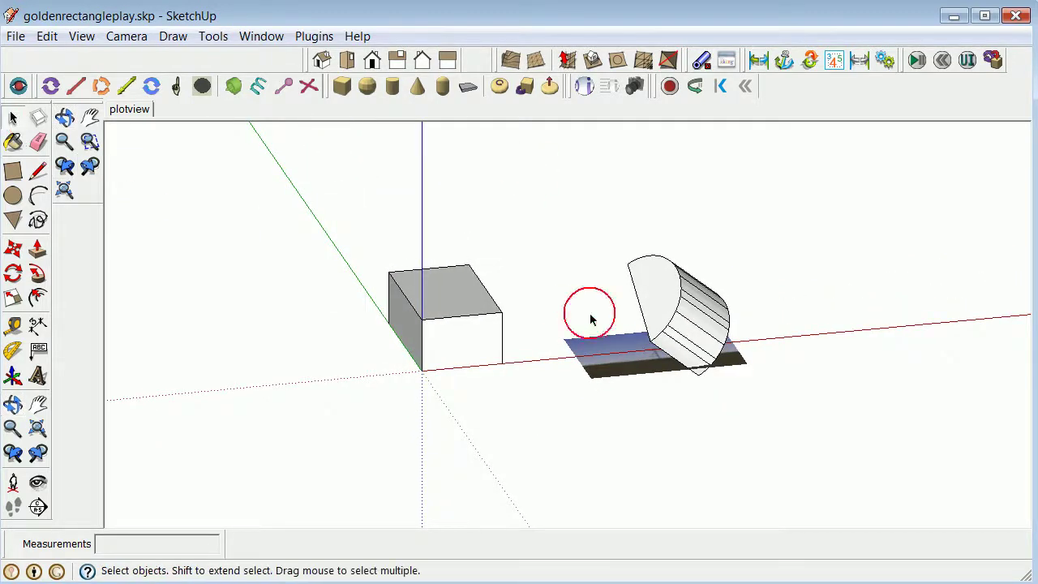
{"action": "left_click", "coordinate": [604, 381]}
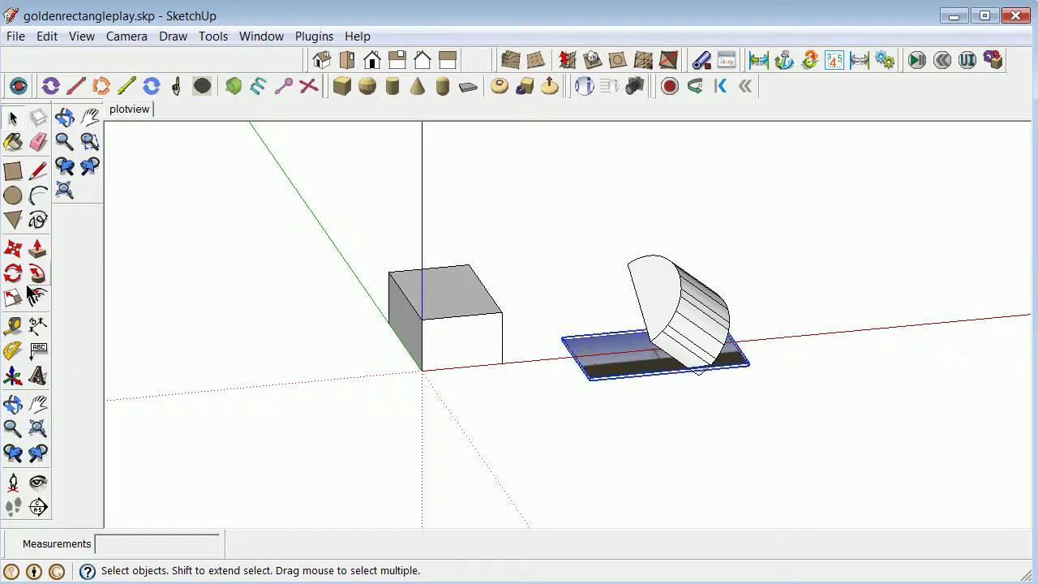
{"action": "left_click", "coordinate": [13, 249]}
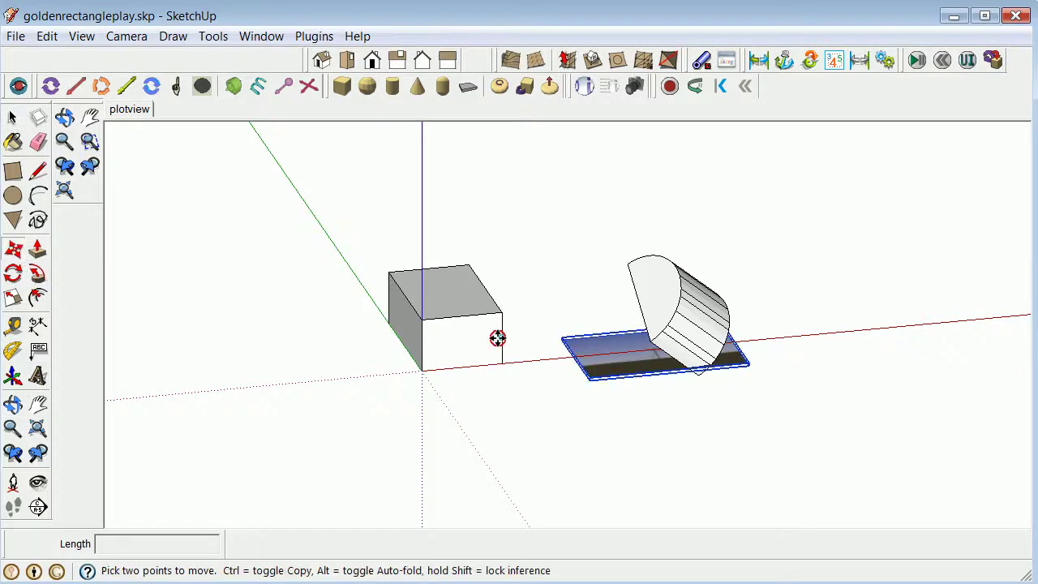
{"action": "left_click", "coordinate": [590, 377]}
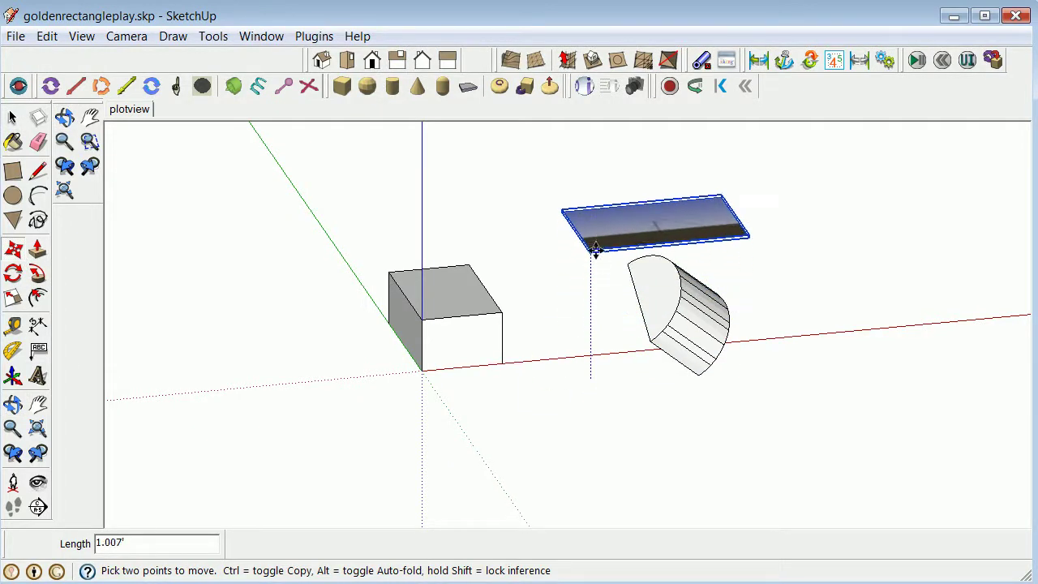
{"action": "left_click", "coordinate": [592, 248]}
{"action": "left_click", "coordinate": [11, 118]}
{"action": "left_click", "coordinate": [665, 453]}
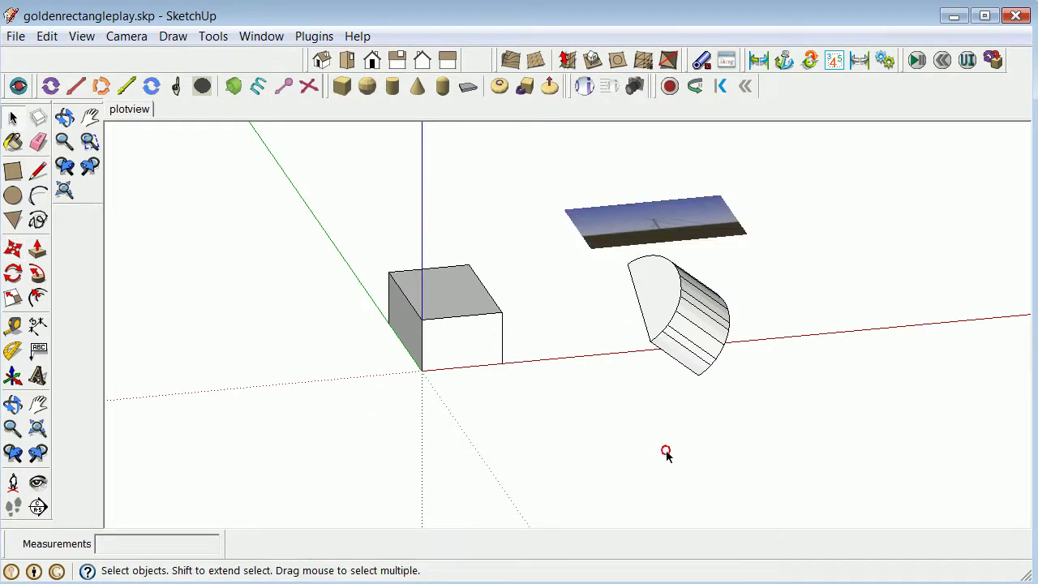
Step: Explode the raised image into a textured face and check whether its texture is set to Projected
{"action": "right_click", "coordinate": [641, 230]}
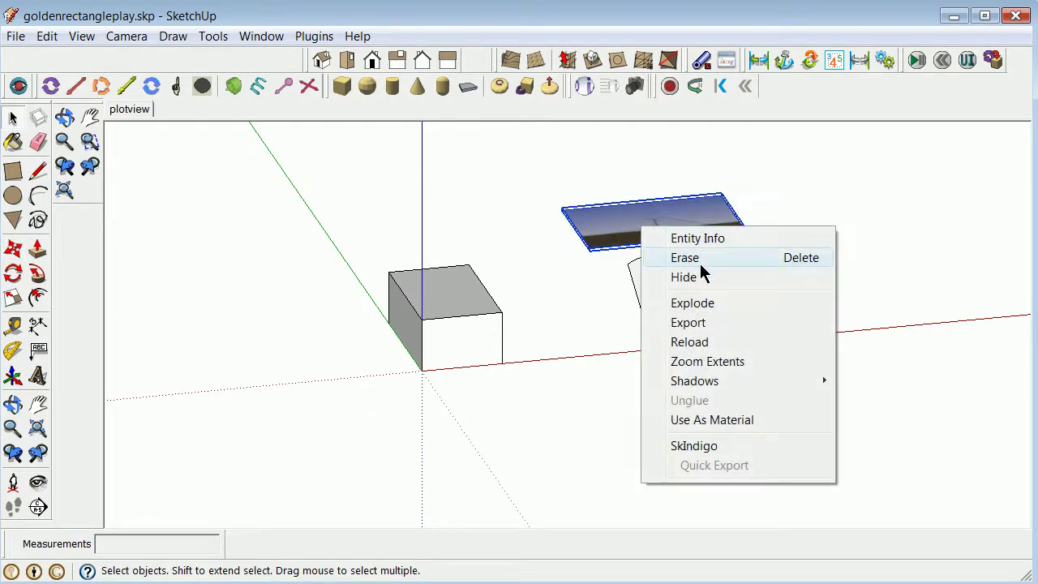
{"action": "left_click", "coordinate": [692, 303]}
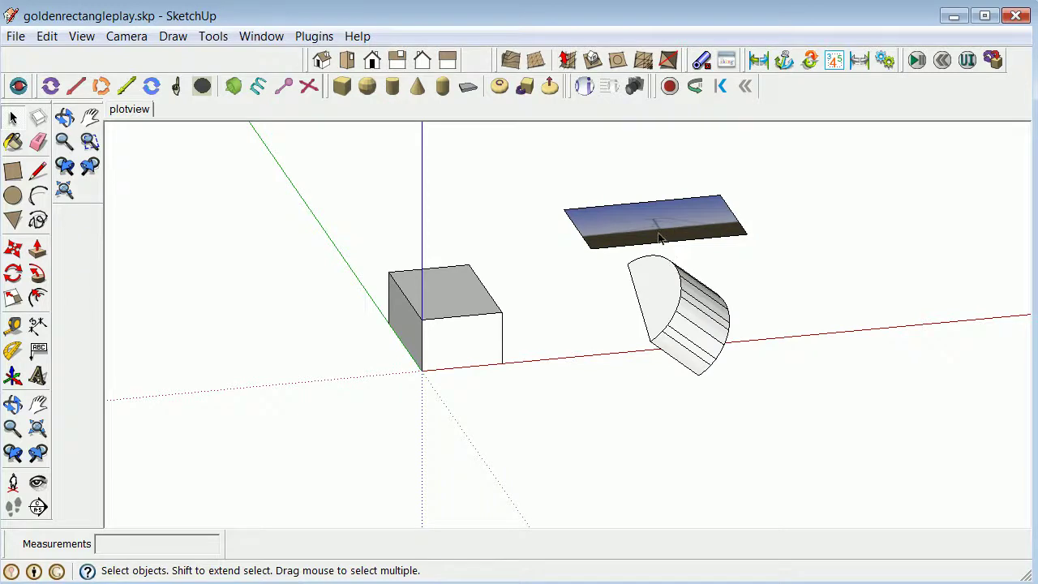
{"action": "left_click", "coordinate": [659, 235]}
{"action": "left_click", "coordinate": [605, 309]}
{"action": "right_click", "coordinate": [627, 232]}
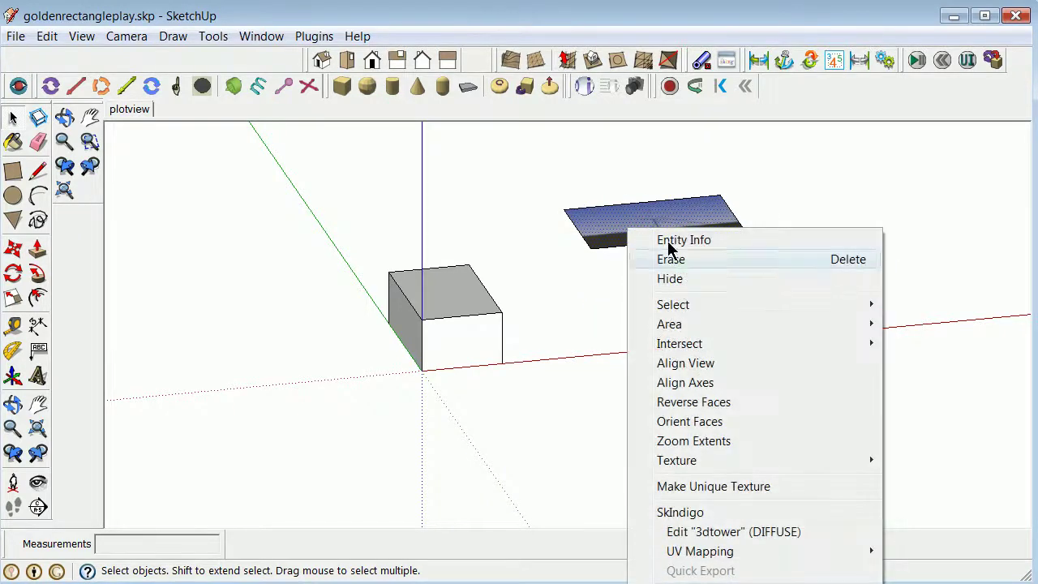
{"action": "mouse_move", "coordinate": [728, 463]}
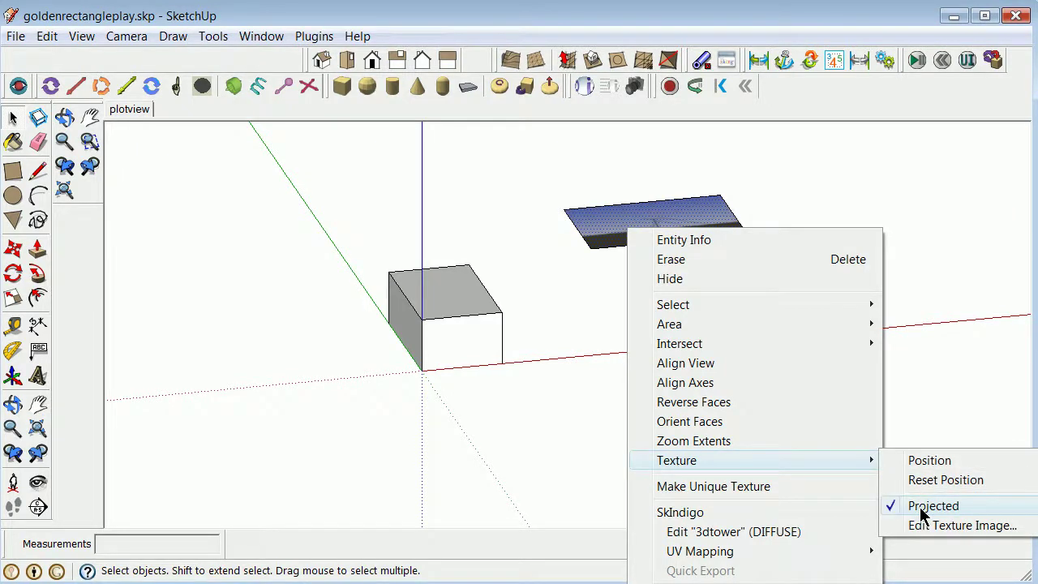
{"action": "left_click", "coordinate": [576, 348]}
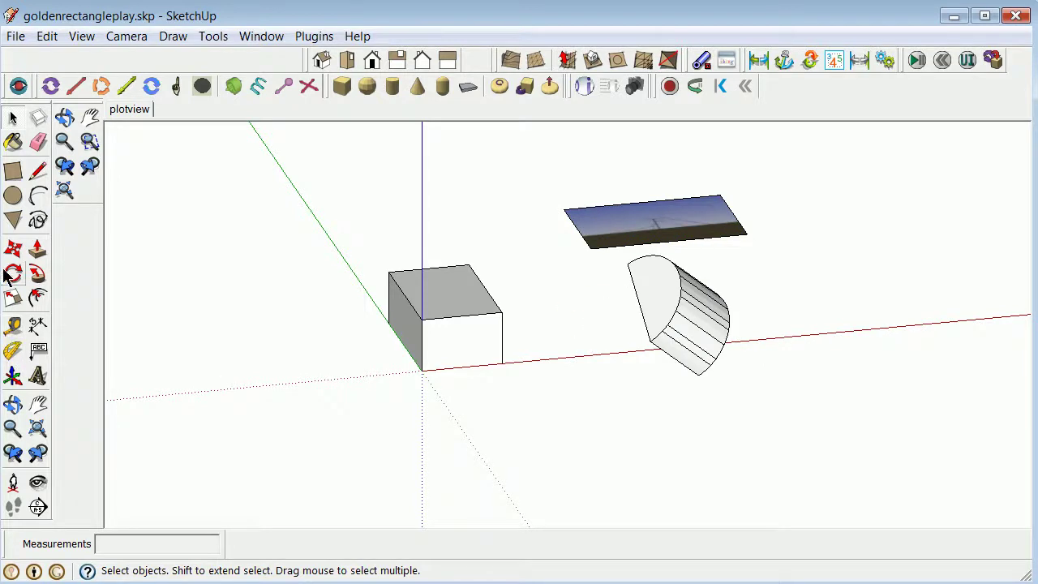
Step: Sample the 3dtower texture from the raised image face with the Paint Bucket
{"action": "left_click", "coordinate": [13, 404]}
{"action": "left_click_drag", "start_coordinate": [597, 338], "coordinate": [570, 430]}
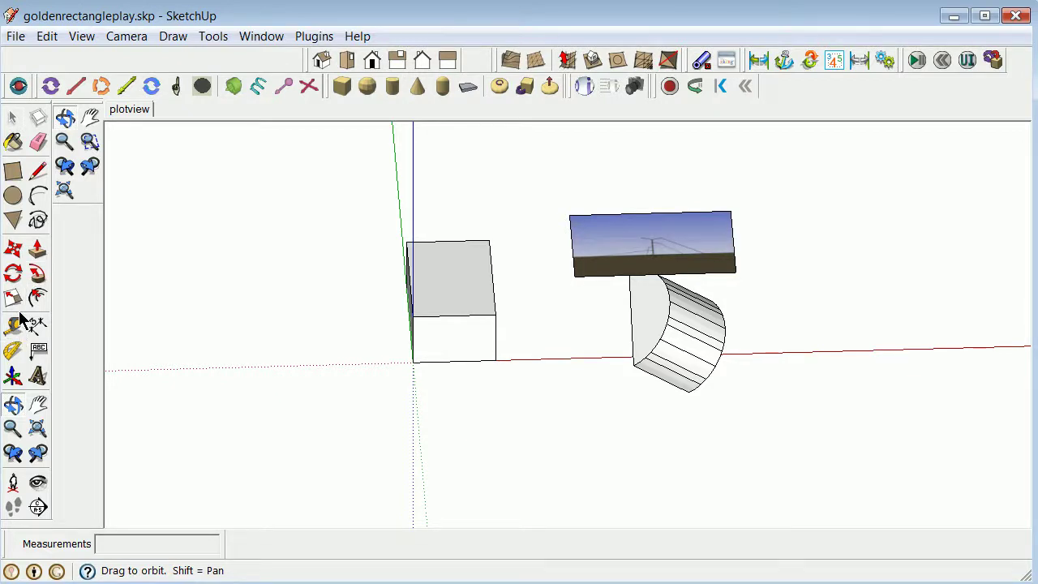
{"action": "left_click", "coordinate": [13, 141]}
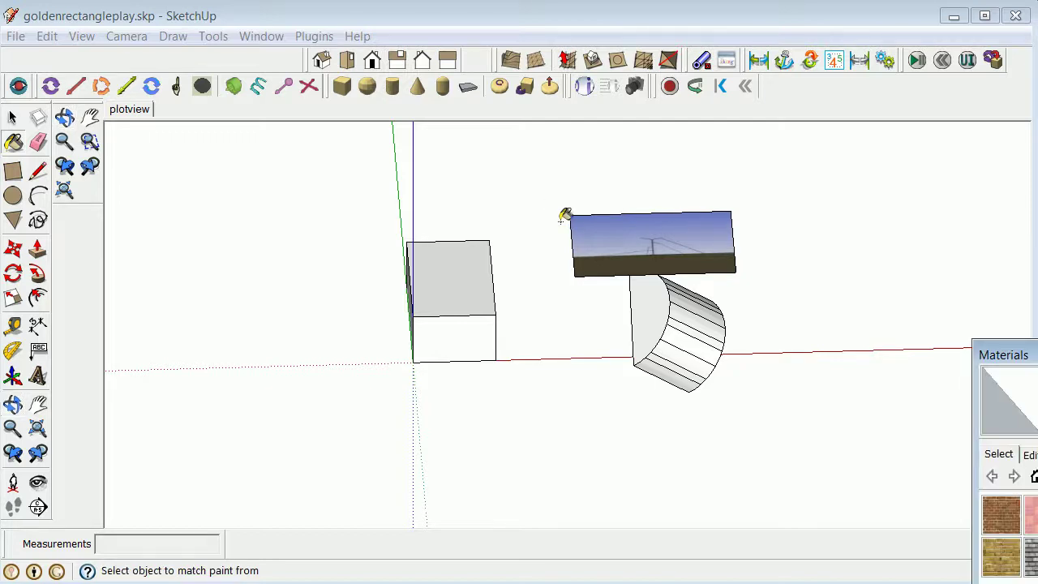
{"action": "left_click_drag", "start_coordinate": [1024, 355], "coordinate": [871, 289]}
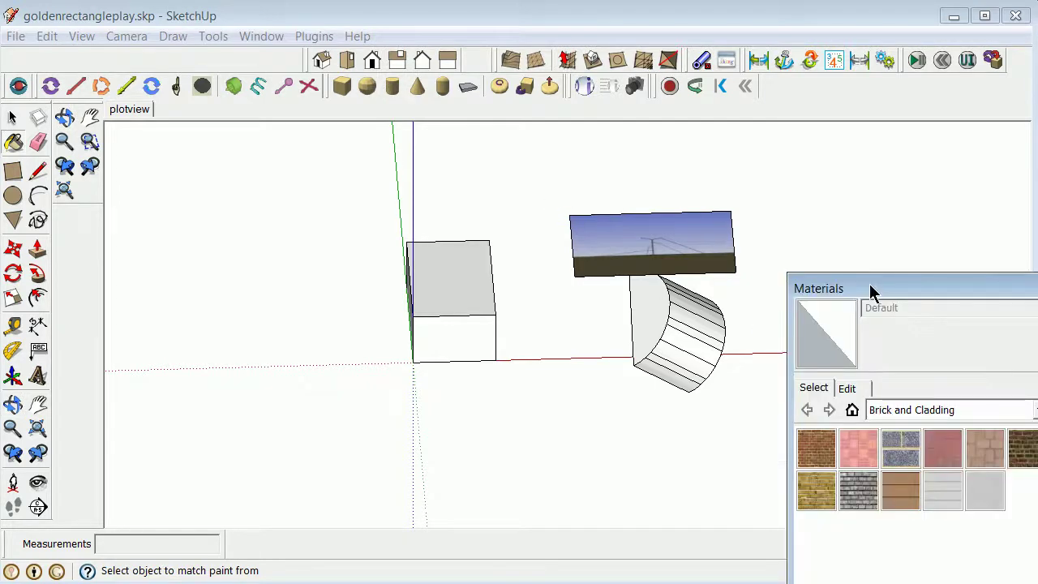
{"action": "left_click", "coordinate": [691, 237]}
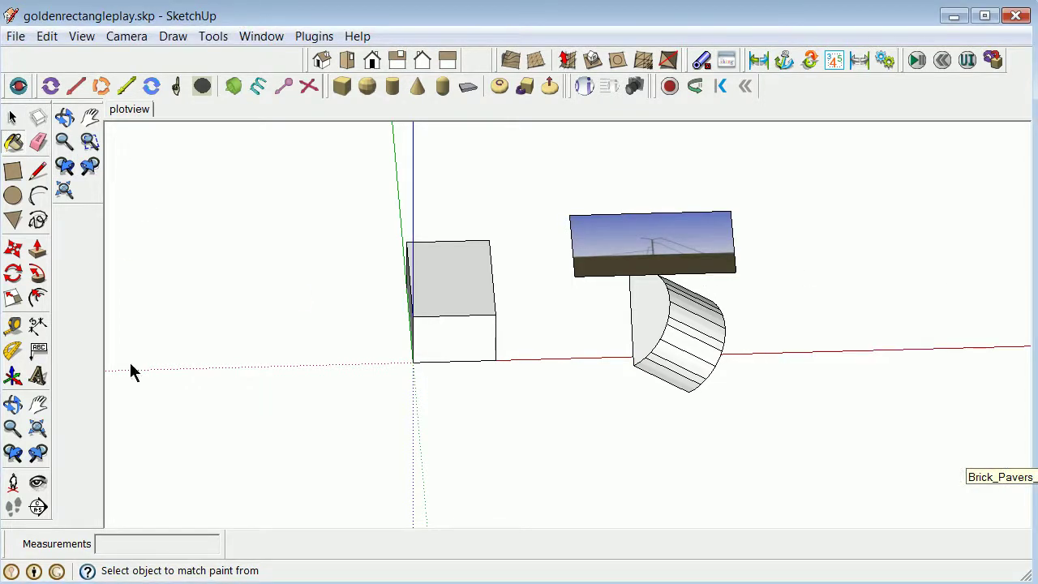
Step: Open the tilted half-cylinder group for editing, select all its geometry and paint it with the 3dtower material
{"action": "left_click", "coordinate": [12, 407]}
{"action": "left_click_drag", "start_coordinate": [686, 392], "coordinate": [709, 332]}
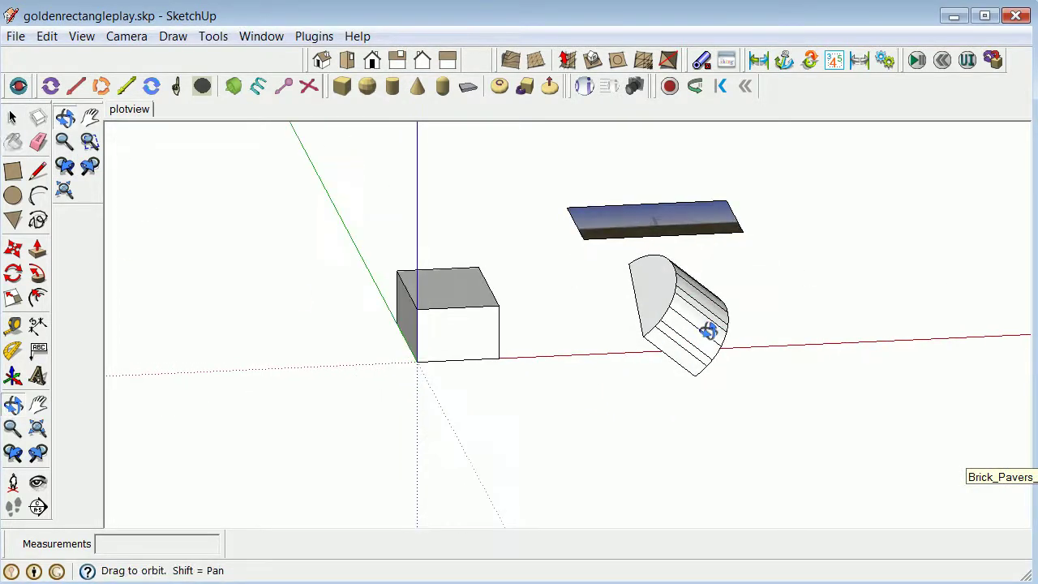
{"action": "left_click", "coordinate": [12, 118]}
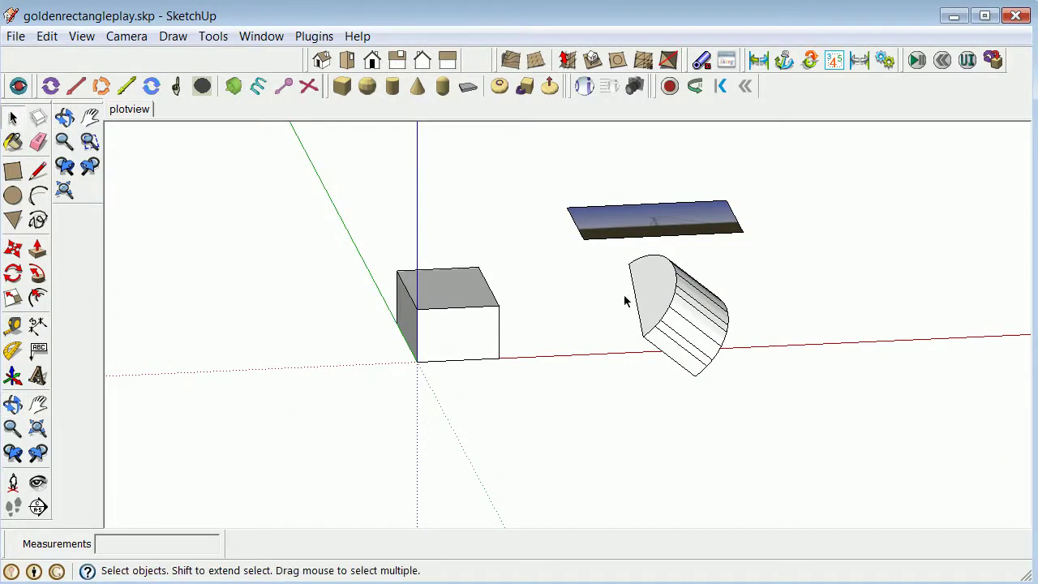
{"action": "left_click", "coordinate": [649, 300]}
{"action": "left_click", "coordinate": [663, 294]}
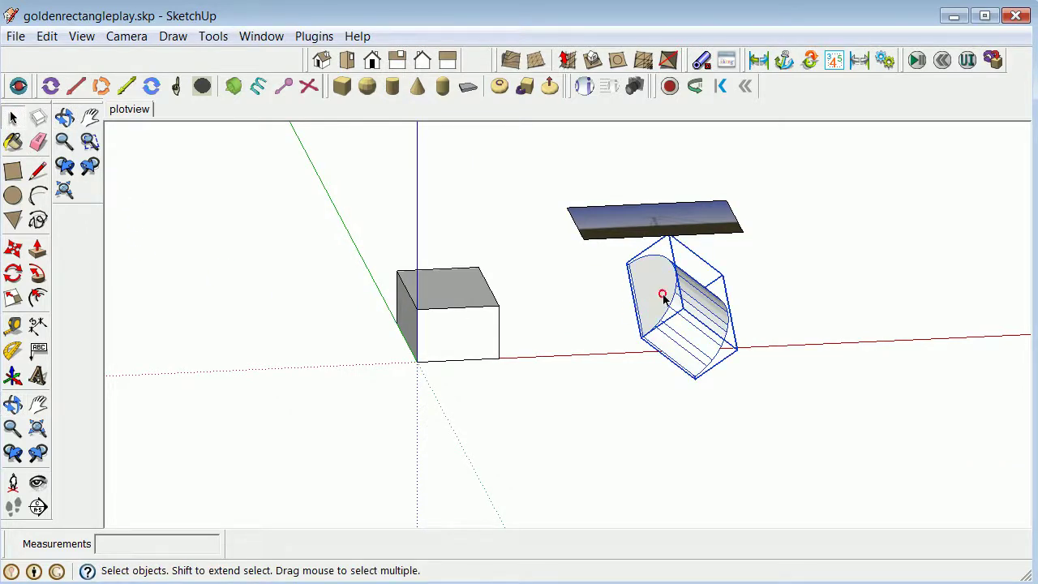
{"action": "double_click", "coordinate": [663, 297]}
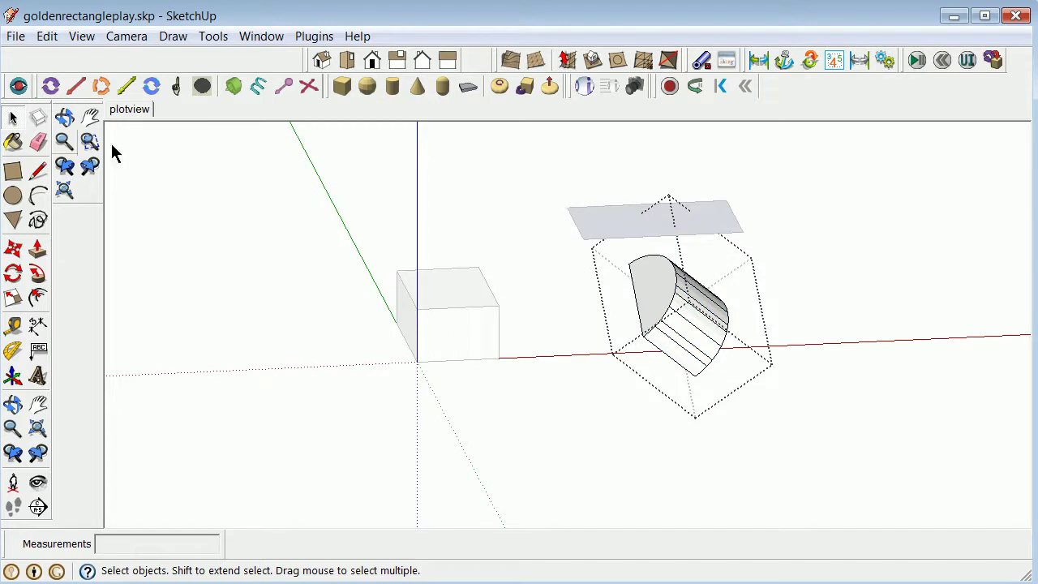
{"action": "left_click", "coordinate": [167, 144]}
{"action": "left_click_drag", "start_coordinate": [562, 206], "coordinate": [814, 400]}
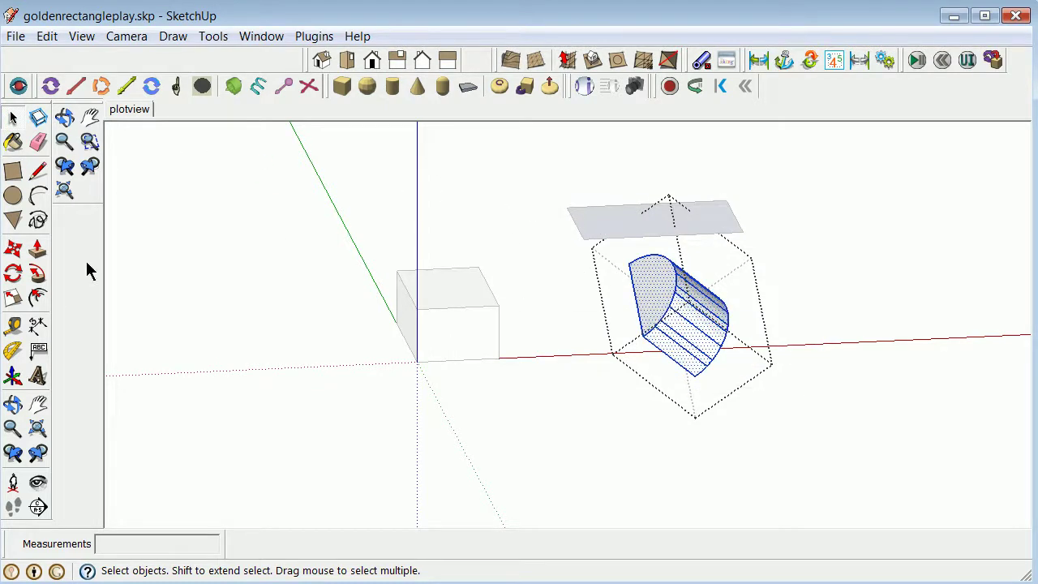
{"action": "left_click", "coordinate": [13, 142]}
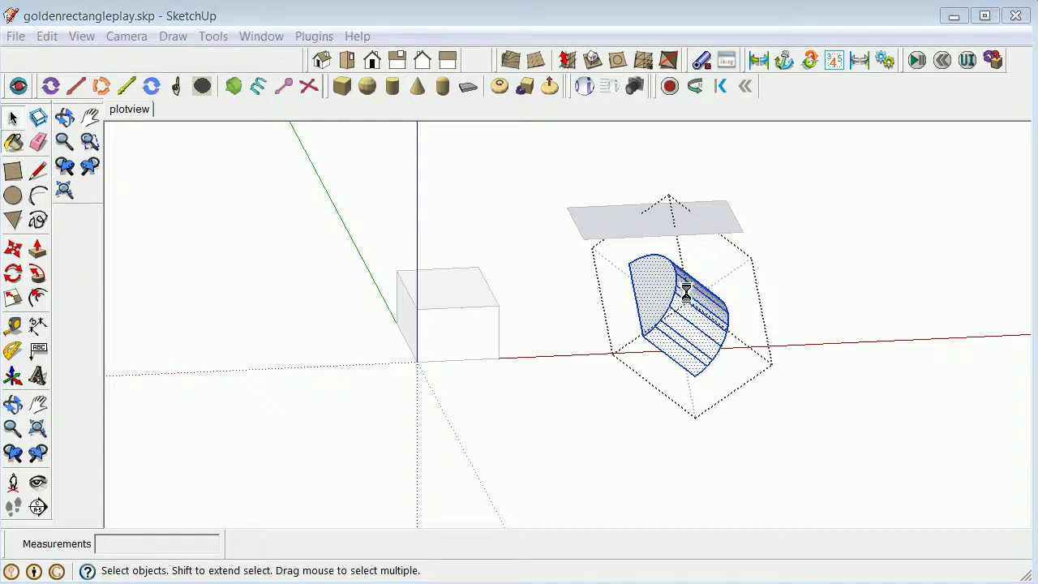
{"action": "left_click", "coordinate": [675, 266]}
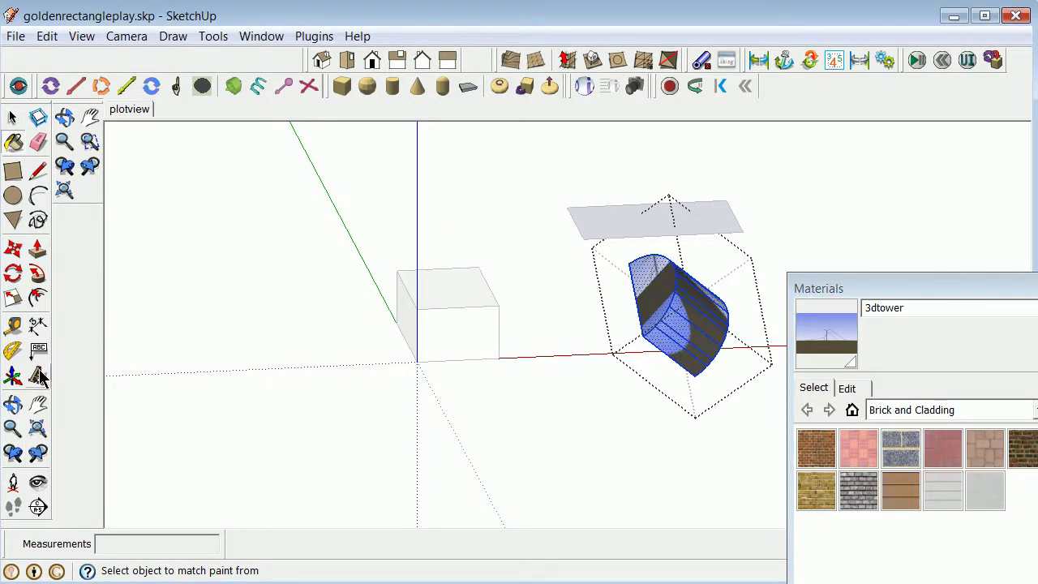
Step: Leave the half-cylinder group, erase the raised image face and inspect the texture projected on the solid from several sides
{"action": "left_click", "coordinate": [13, 403]}
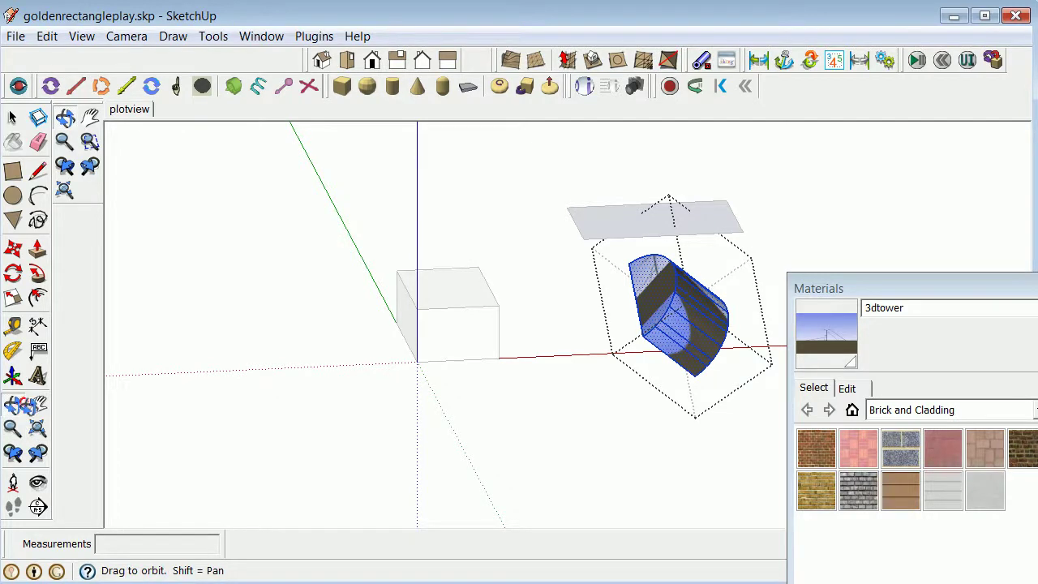
{"action": "left_click_drag", "start_coordinate": [678, 325], "coordinate": [552, 422]}
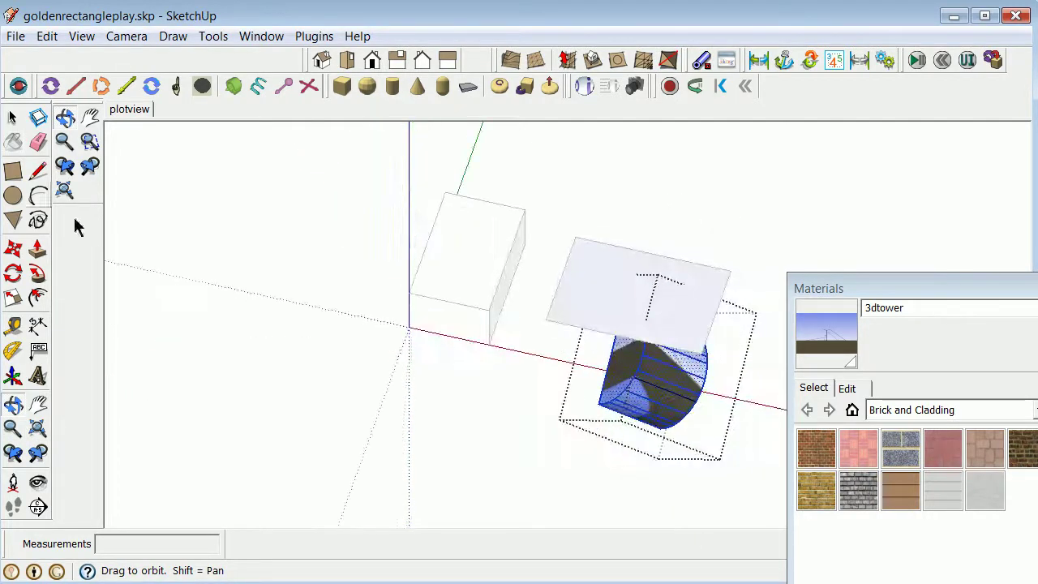
{"action": "left_click", "coordinate": [13, 117]}
{"action": "left_click", "coordinate": [655, 227]}
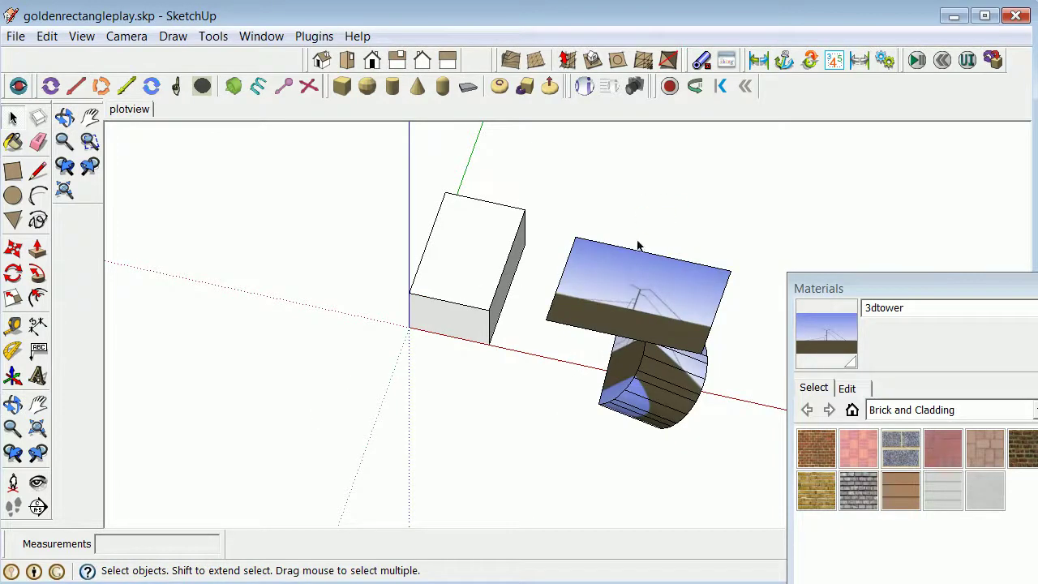
{"action": "right_click", "coordinate": [632, 283]}
{"action": "left_click", "coordinate": [684, 309]}
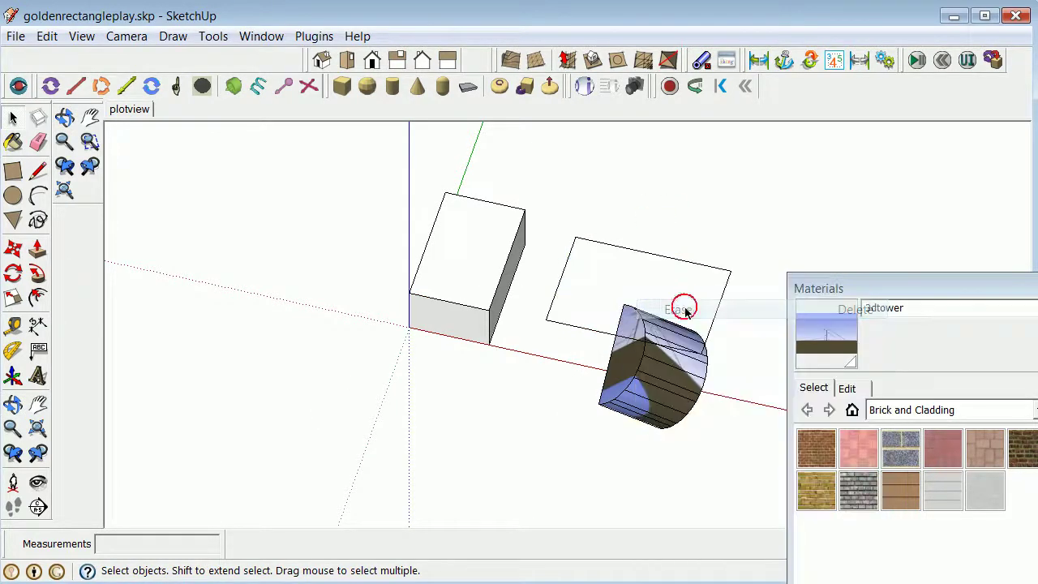
{"action": "left_click", "coordinate": [13, 403]}
{"action": "left_click_drag", "start_coordinate": [489, 362], "coordinate": [647, 396]}
{"action": "scroll", "coordinate": [647, 396], "scroll_direction": "up", "scroll_amount": 3}
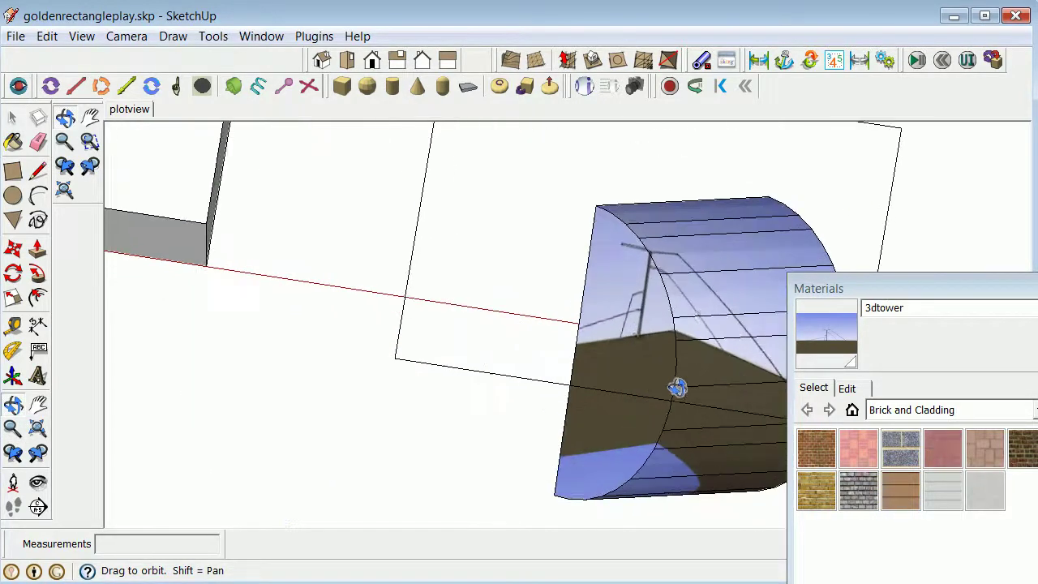
{"action": "left_click_drag", "start_coordinate": [705, 348], "coordinate": [590, 368]}
{"action": "scroll", "coordinate": [590, 367], "scroll_direction": "down", "scroll_amount": 3}
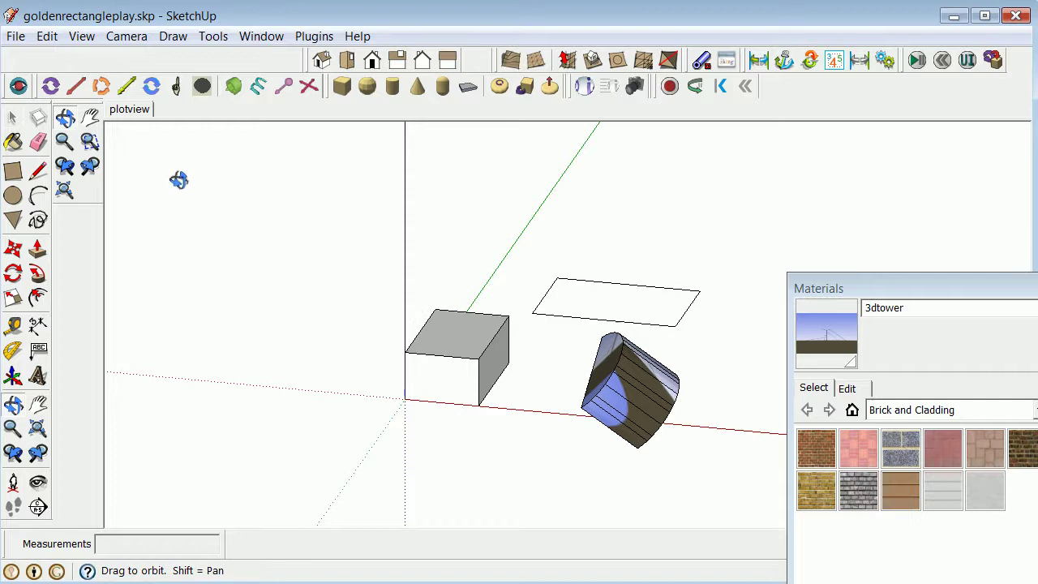
Step: Select the whole box at the origin and erase it
{"action": "left_click", "coordinate": [12, 118]}
{"action": "left_click_drag", "start_coordinate": [389, 284], "coordinate": [529, 454]}
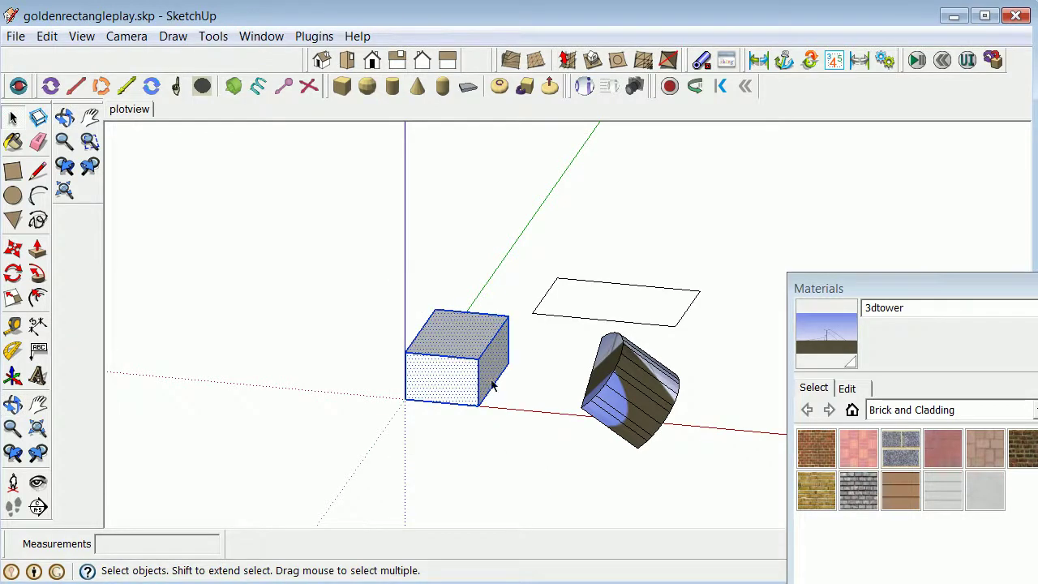
{"action": "right_click", "coordinate": [491, 379]}
{"action": "left_click", "coordinate": [528, 416]}
Step: Erase the four leftover border edges of the raised image above the half-cylinder
{"action": "right_click", "coordinate": [578, 319]}
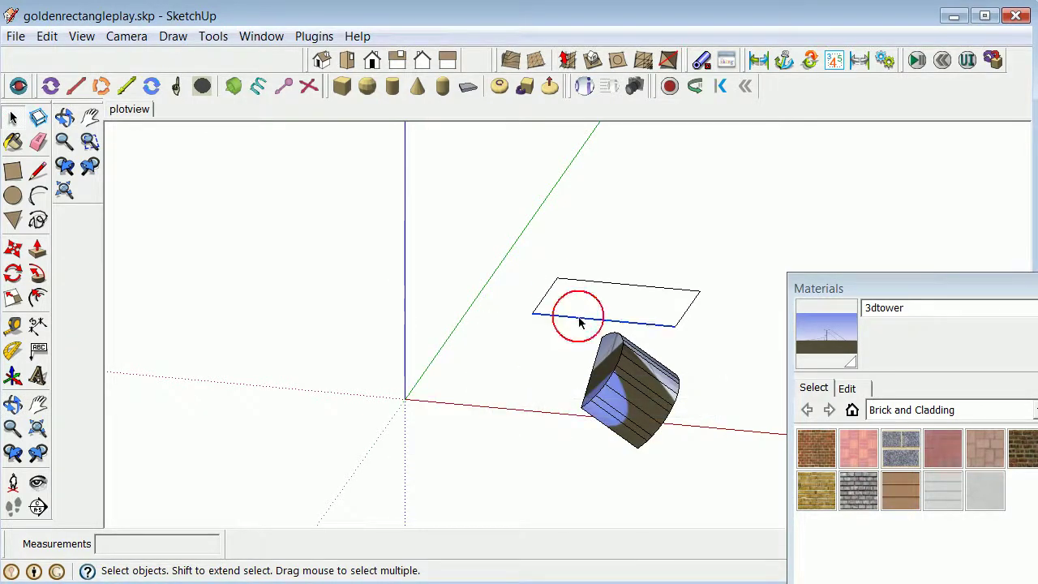
{"action": "left_click", "coordinate": [620, 344]}
{"action": "left_click", "coordinate": [543, 297]}
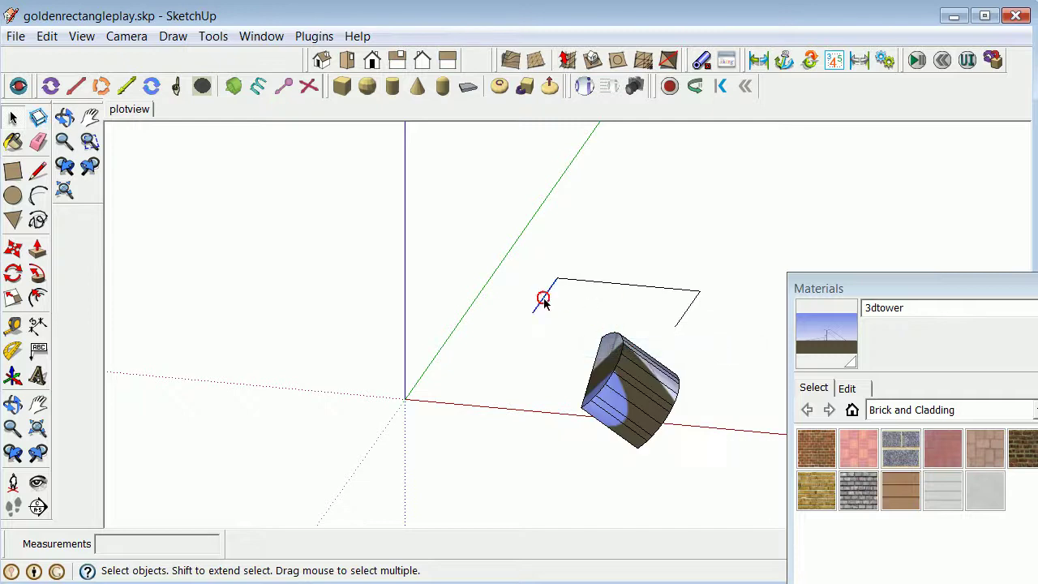
{"action": "left_click_drag", "start_coordinate": [525, 246], "coordinate": [729, 366]}
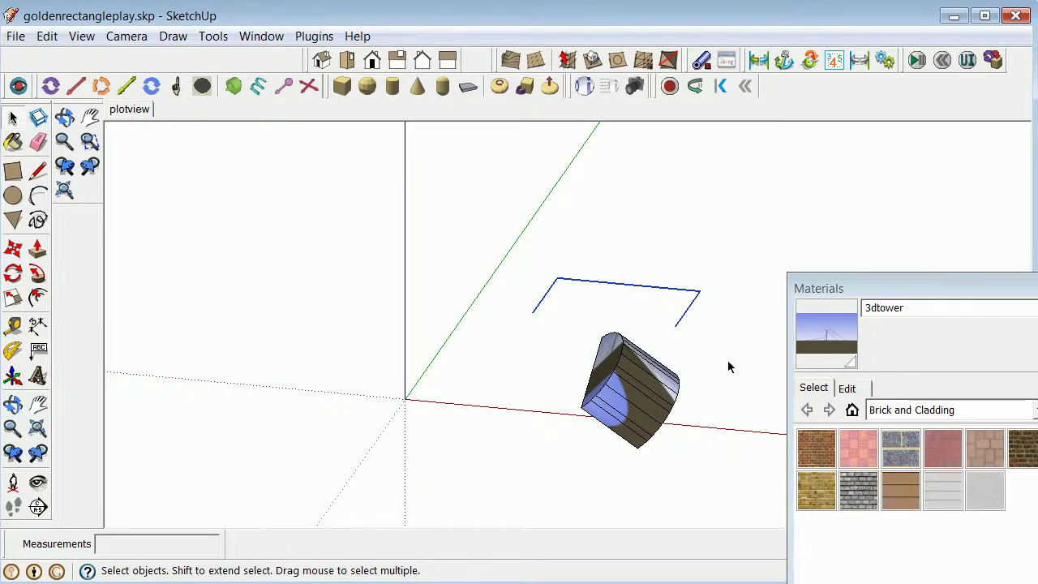
{"action": "right_click", "coordinate": [685, 325]}
{"action": "left_click", "coordinate": [737, 352]}
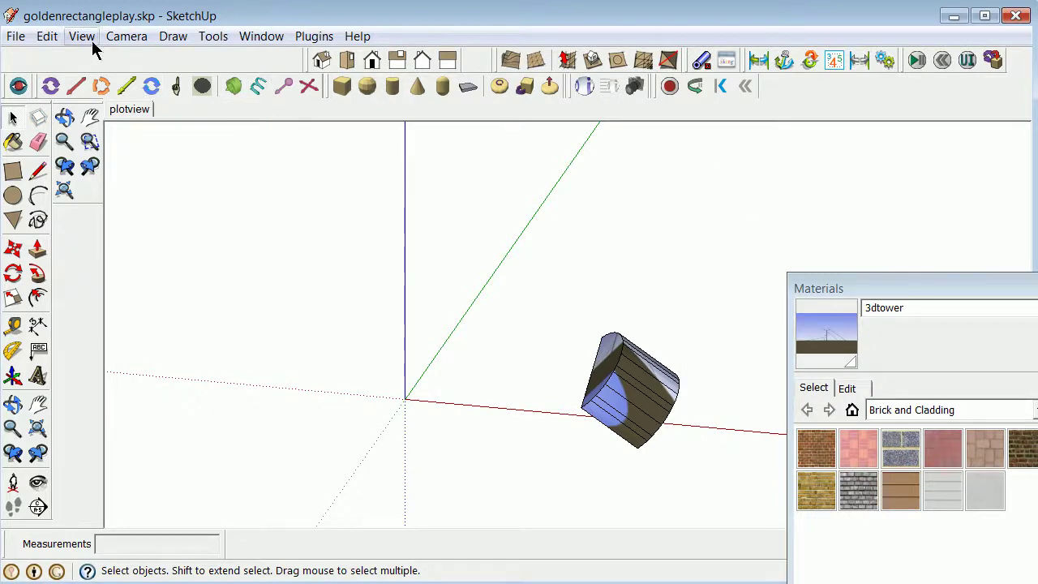
Step: Try to play the physics simulation with the textured half-cylinder, and close the program
{"action": "left_click", "coordinate": [918, 61]}
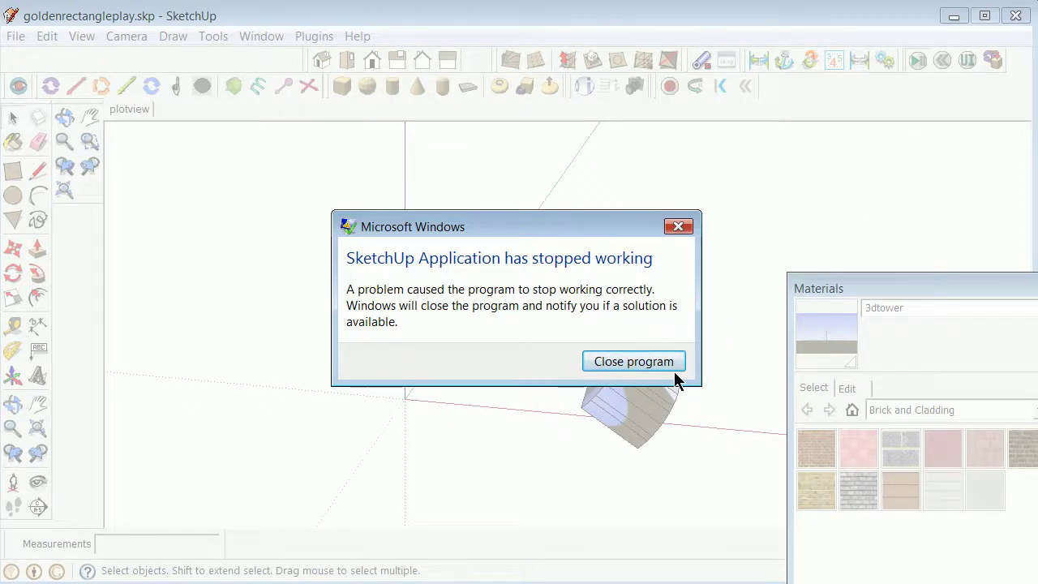
{"action": "left_click", "coordinate": [633, 362]}
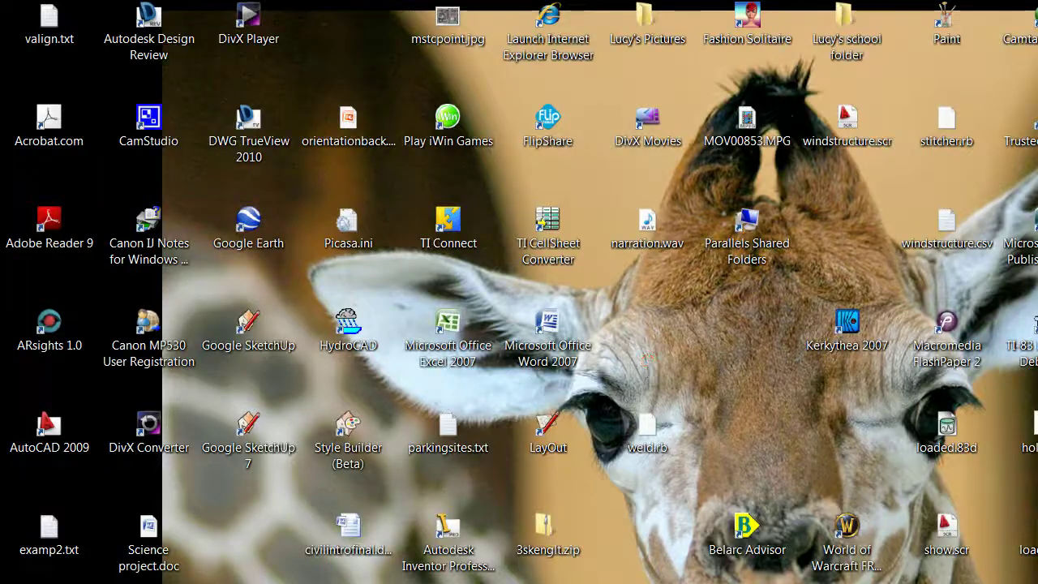